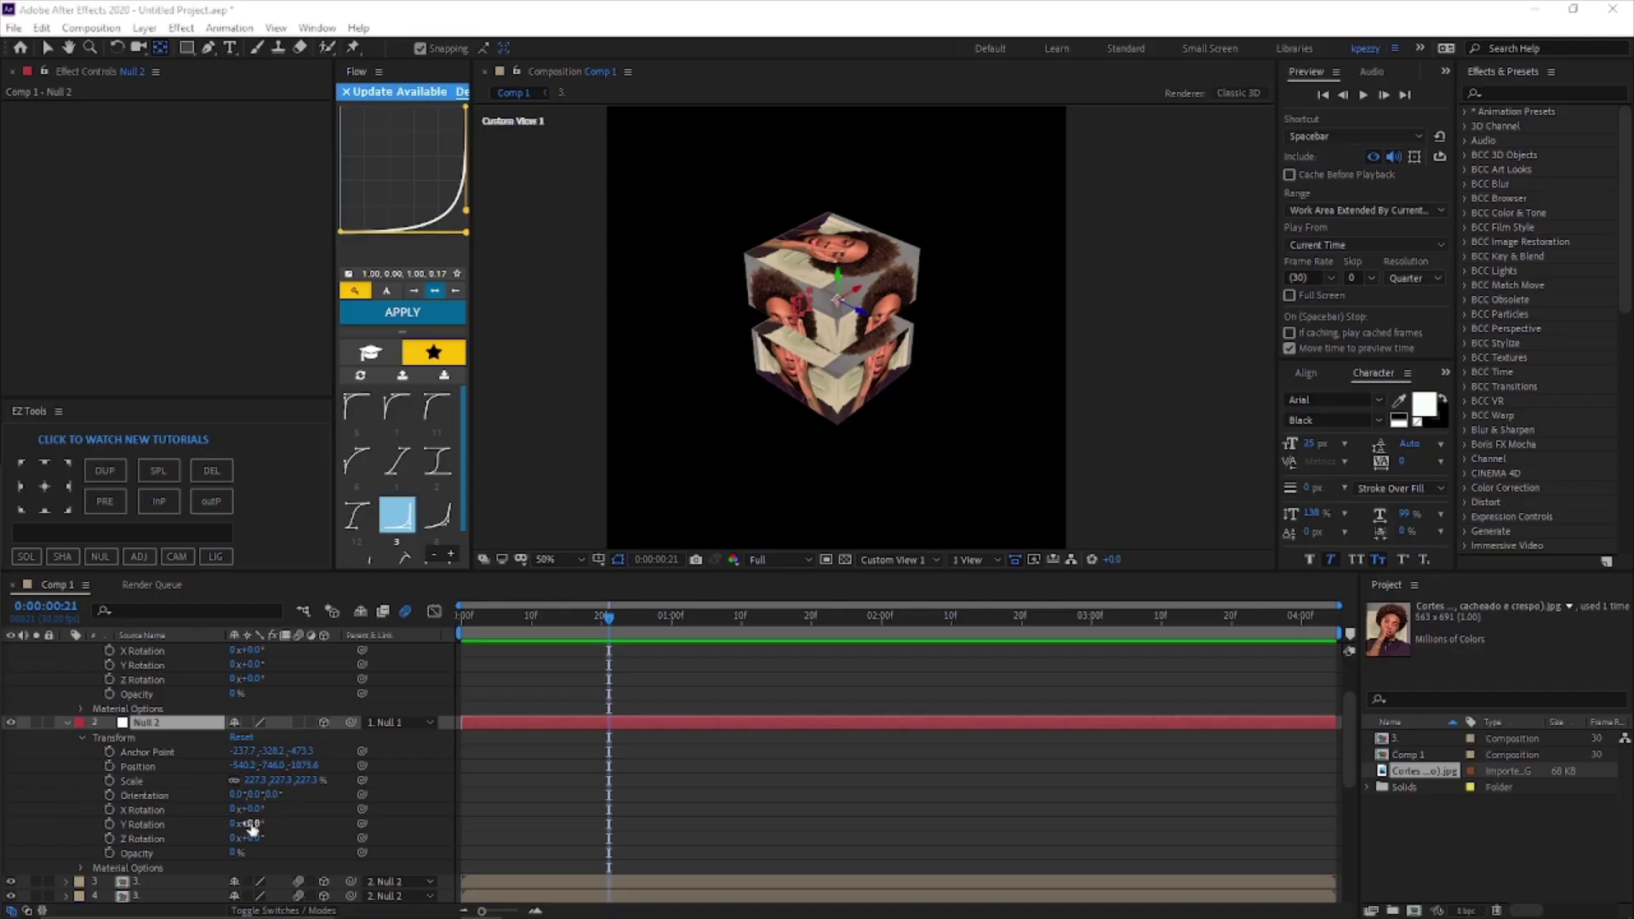
Scrub Null 2's Y Rotation to about 84°, swinging the cube's top half off-centre.
drag(249, 829, 344, 842)
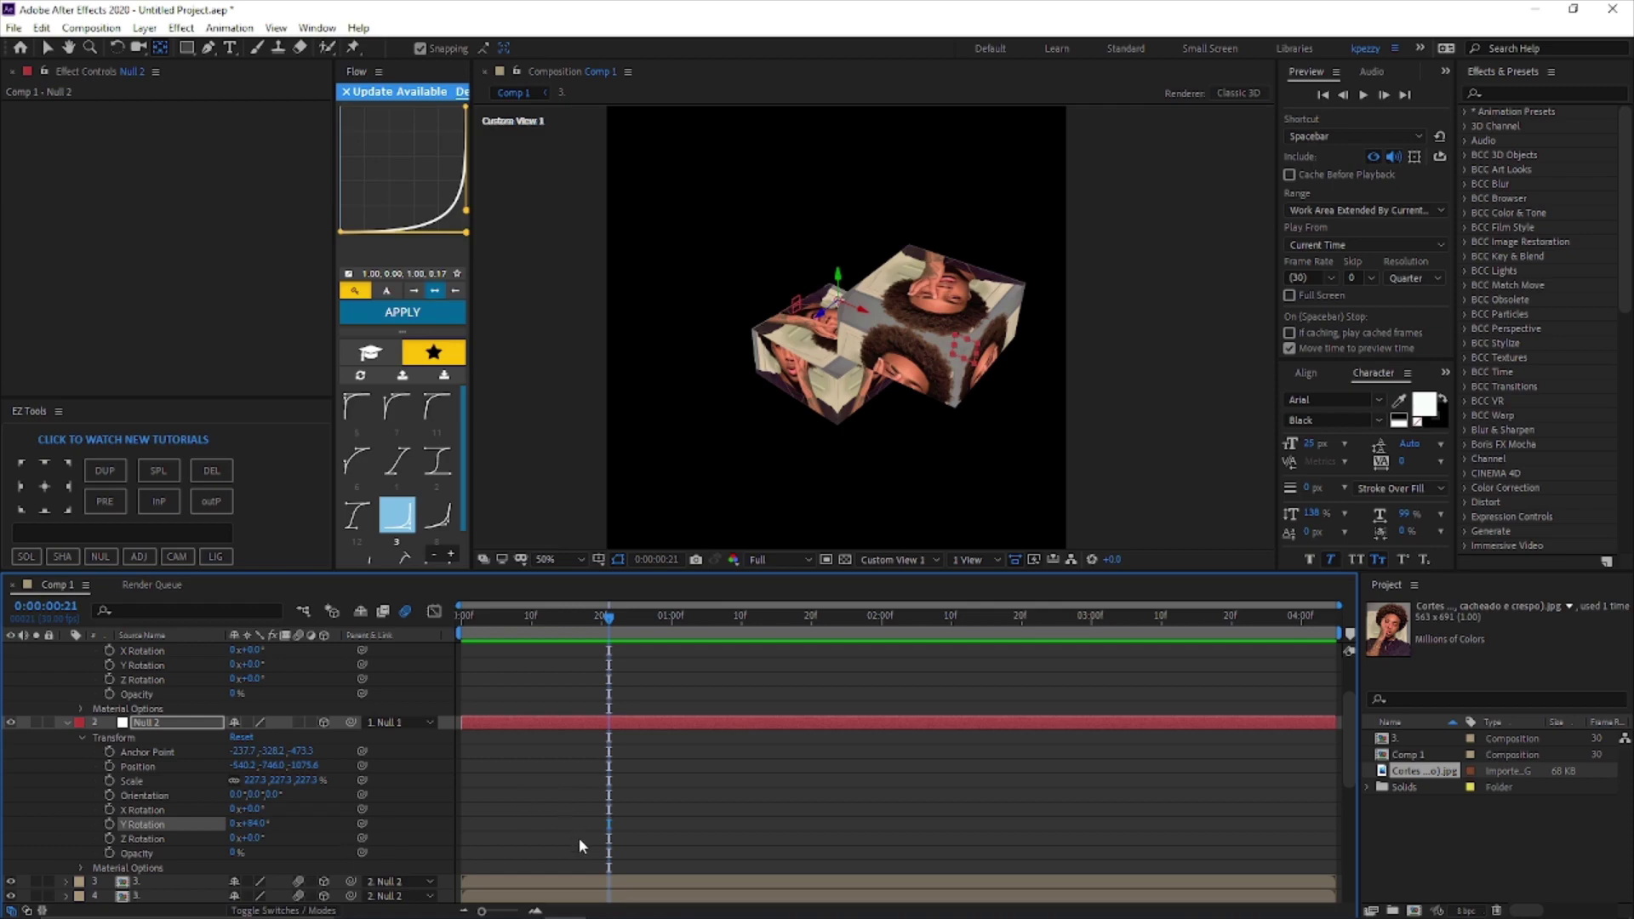
Undo the top half's Y rotation, staying in Custom View 1.
key(ctrl+z)
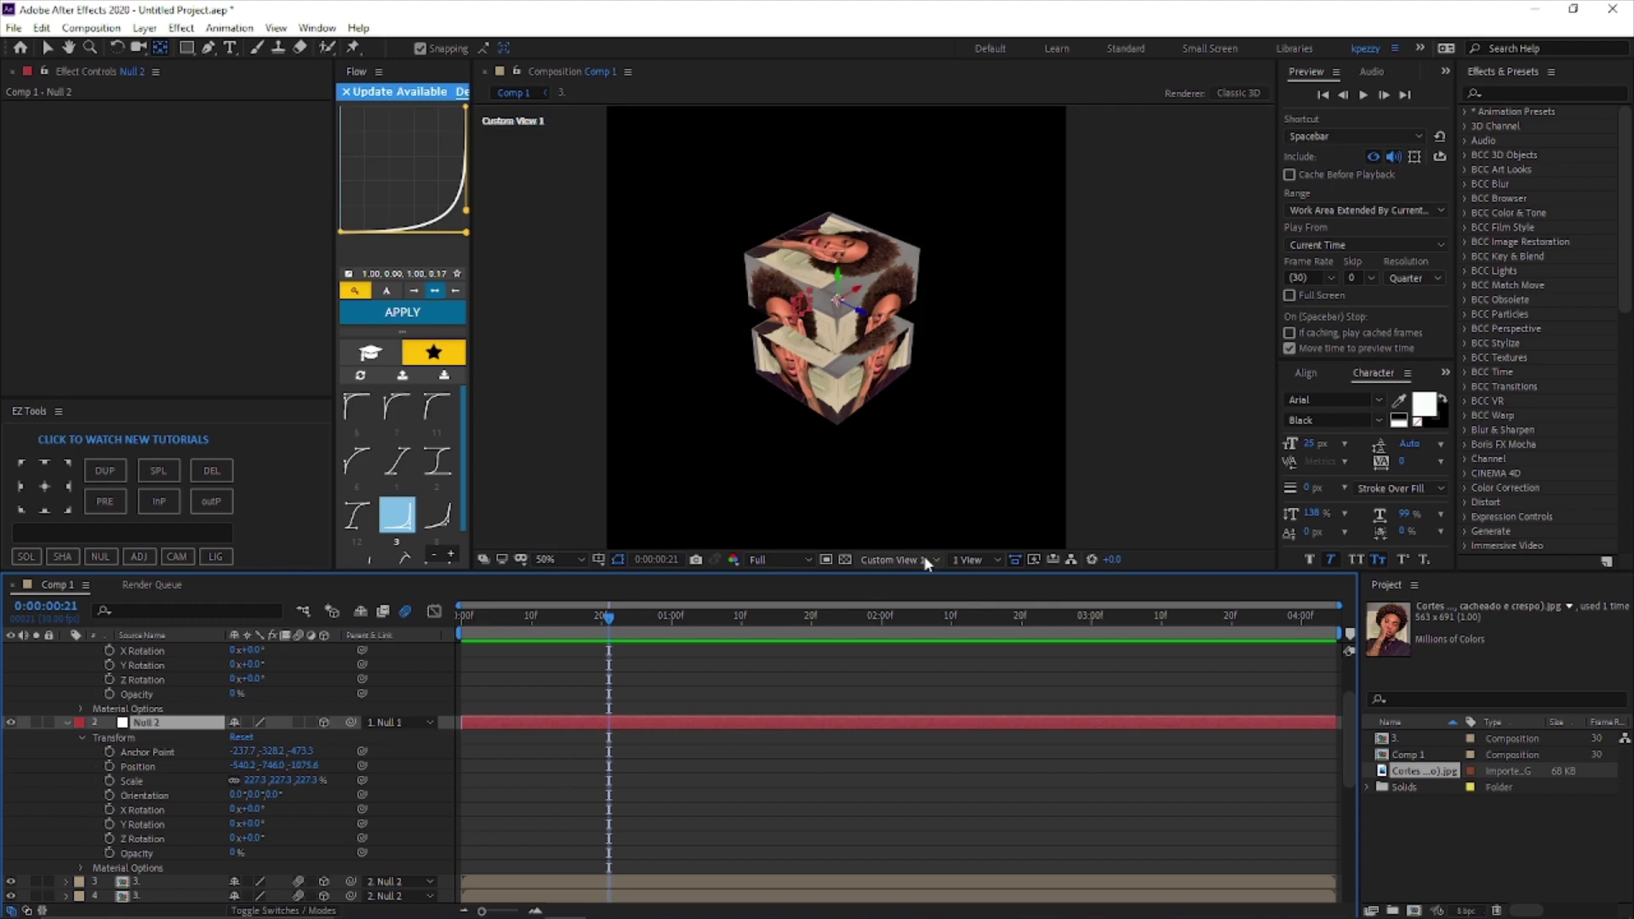
click(913, 559)
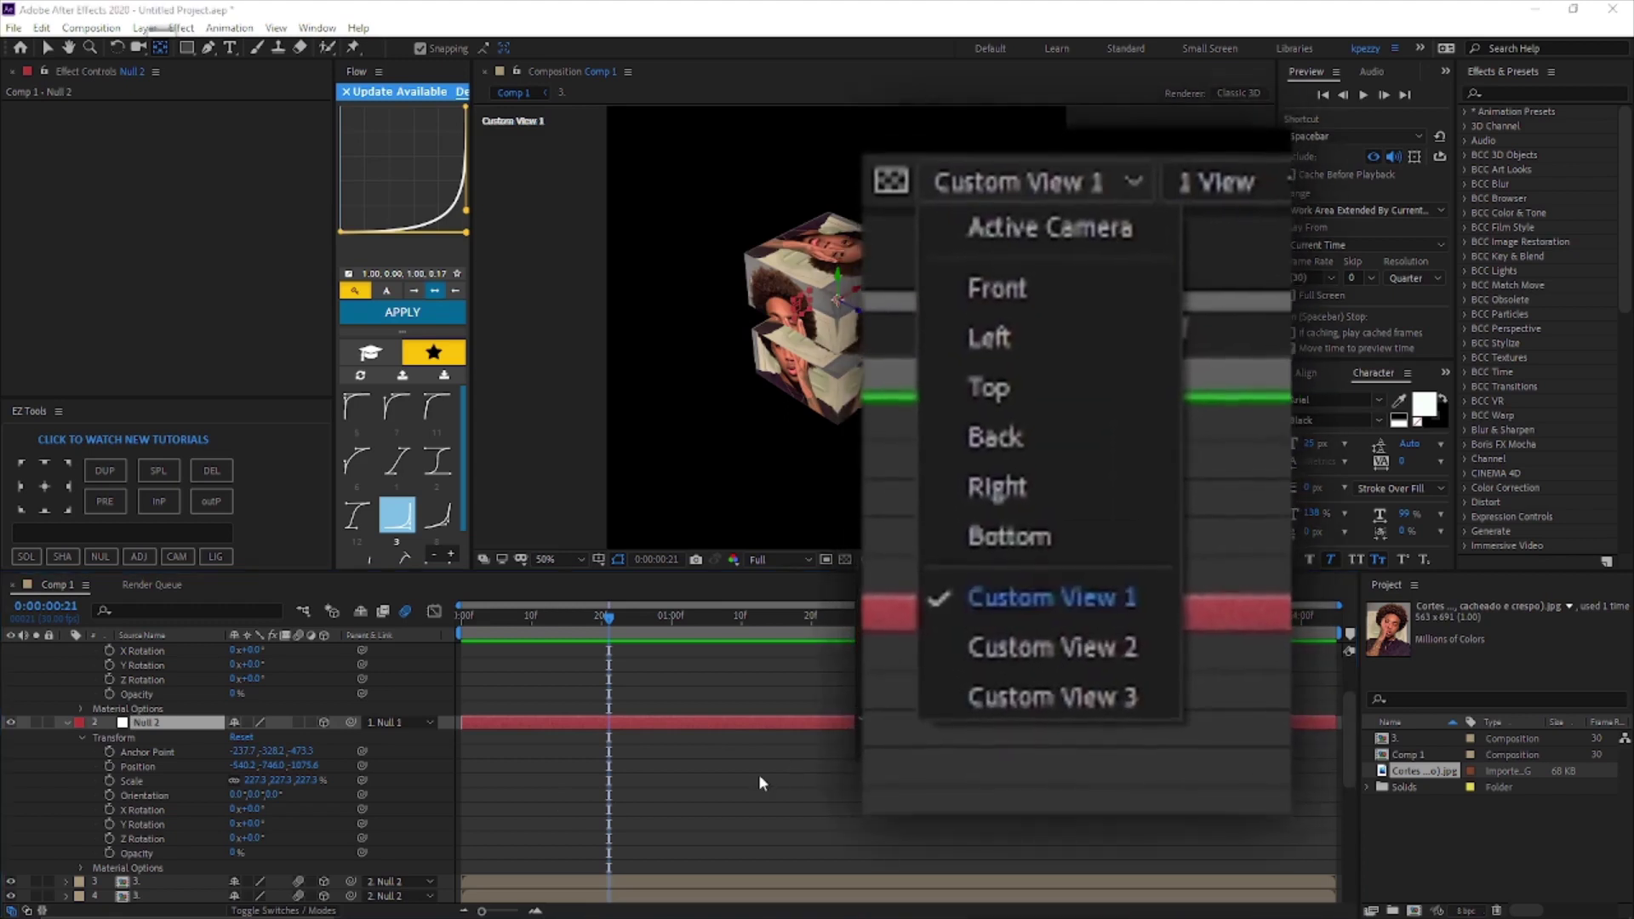
click(753, 770)
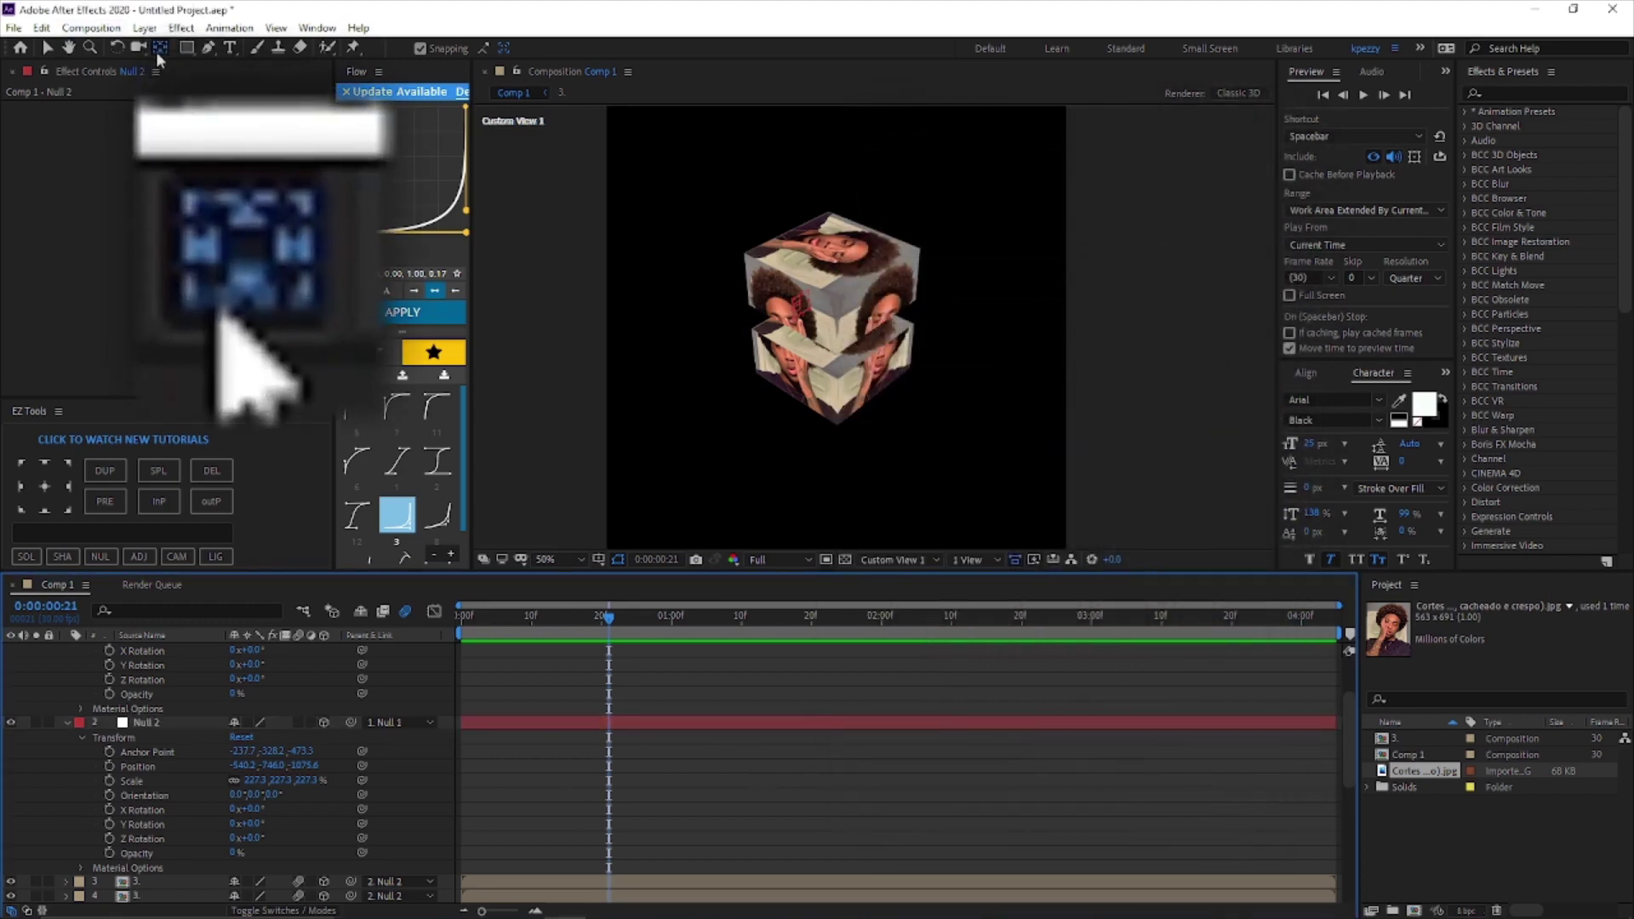
Drag Null 2's anchor point to the cube's centre with Pan Behind, then zoom out to 50%.
click(158, 50)
scroll(657, 768, up, 2)
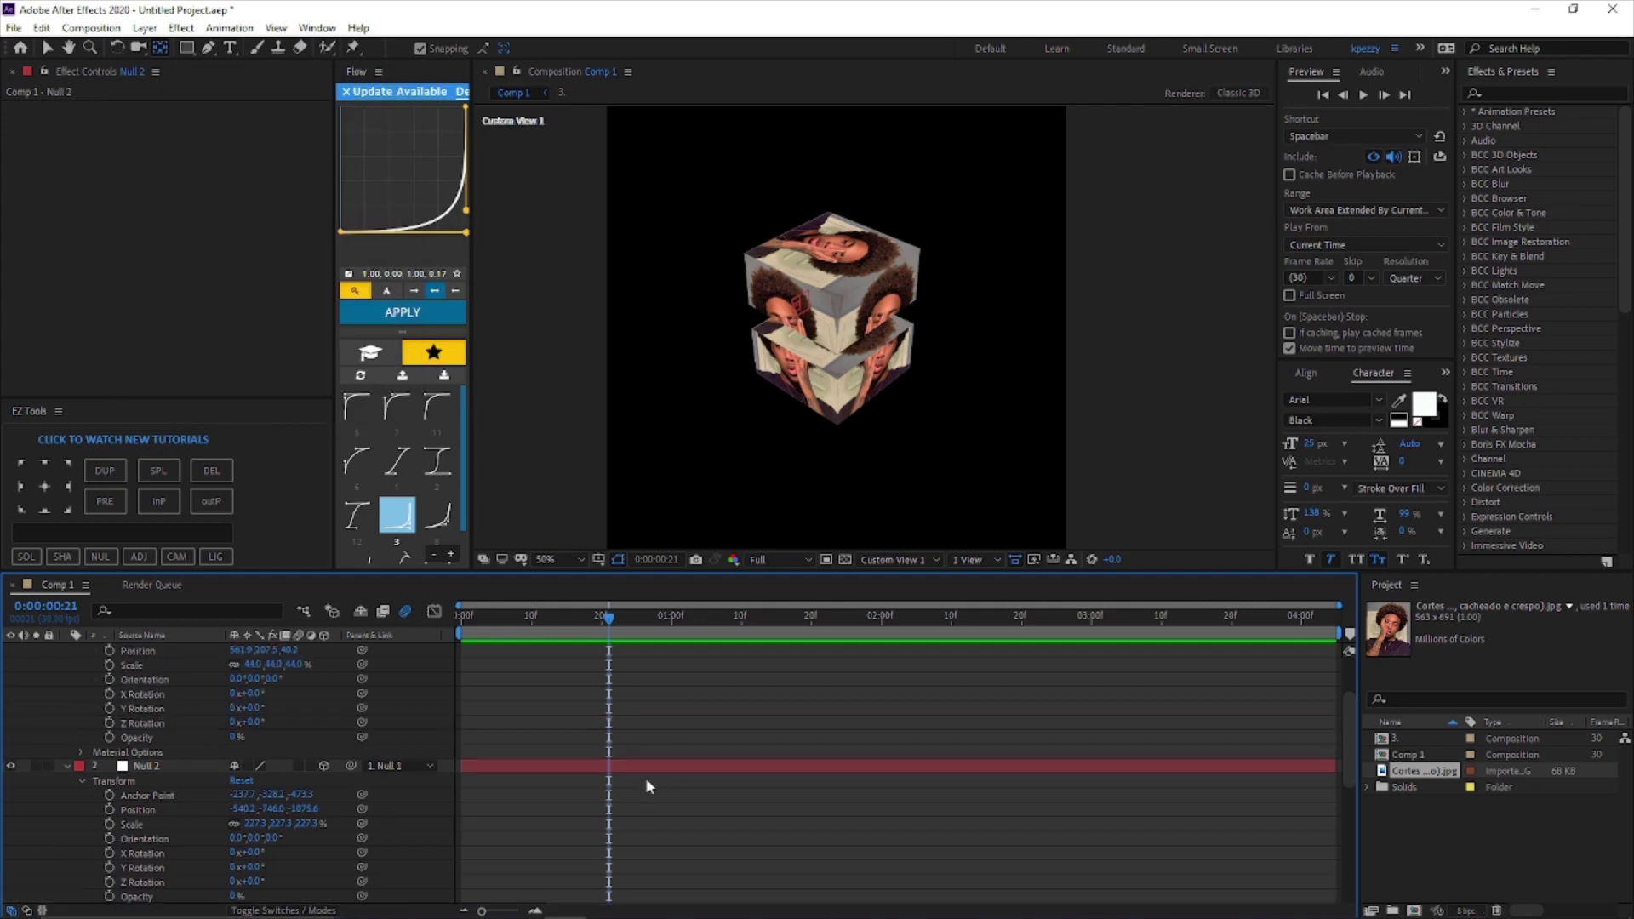
scroll(645, 777, up, 2)
click(663, 815)
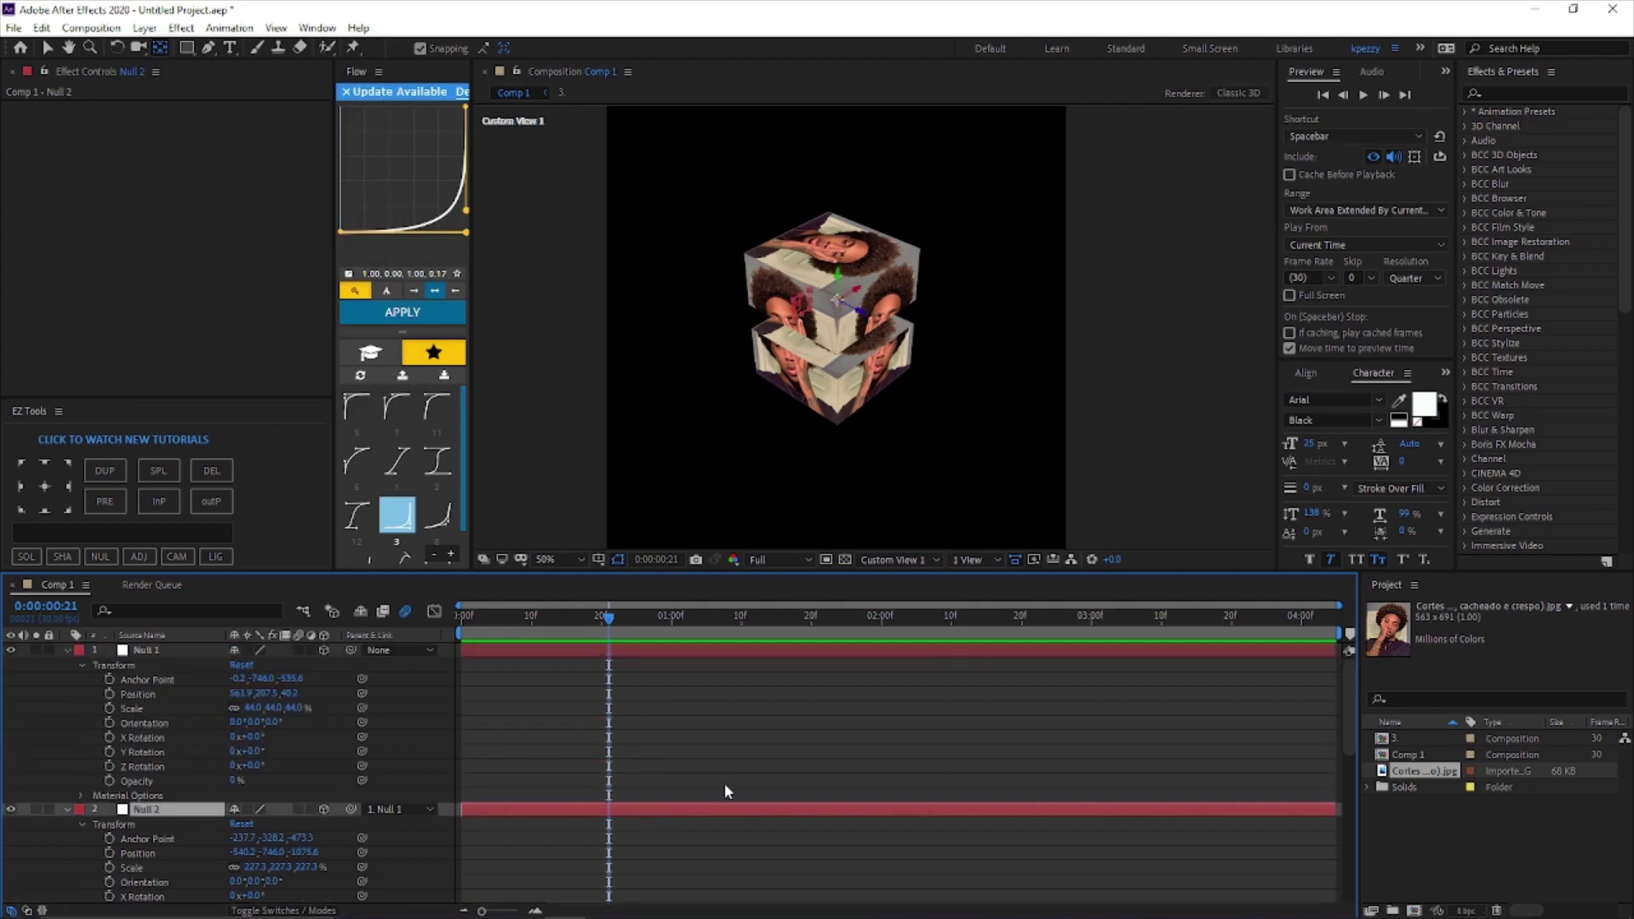
scroll(639, 765, down, 2)
scroll(575, 753, down, 2)
scroll(600, 757, down, 2)
scroll(612, 767, down, 2)
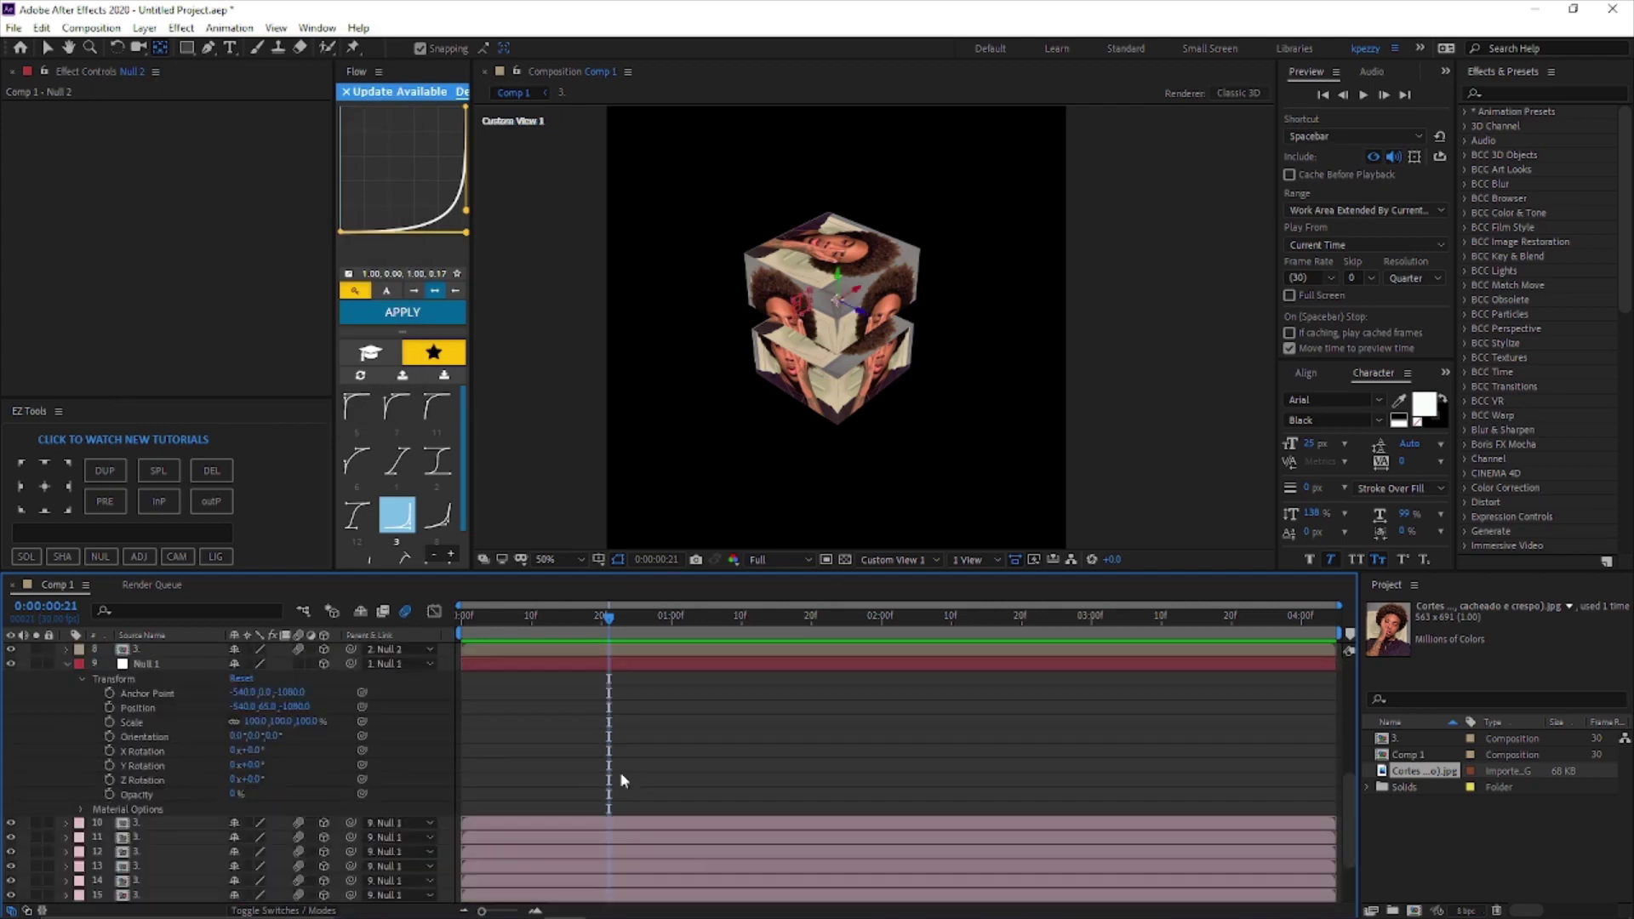
scroll(624, 775, up, 2)
scroll(624, 775, up, 2)
scroll(800, 285, up, 2)
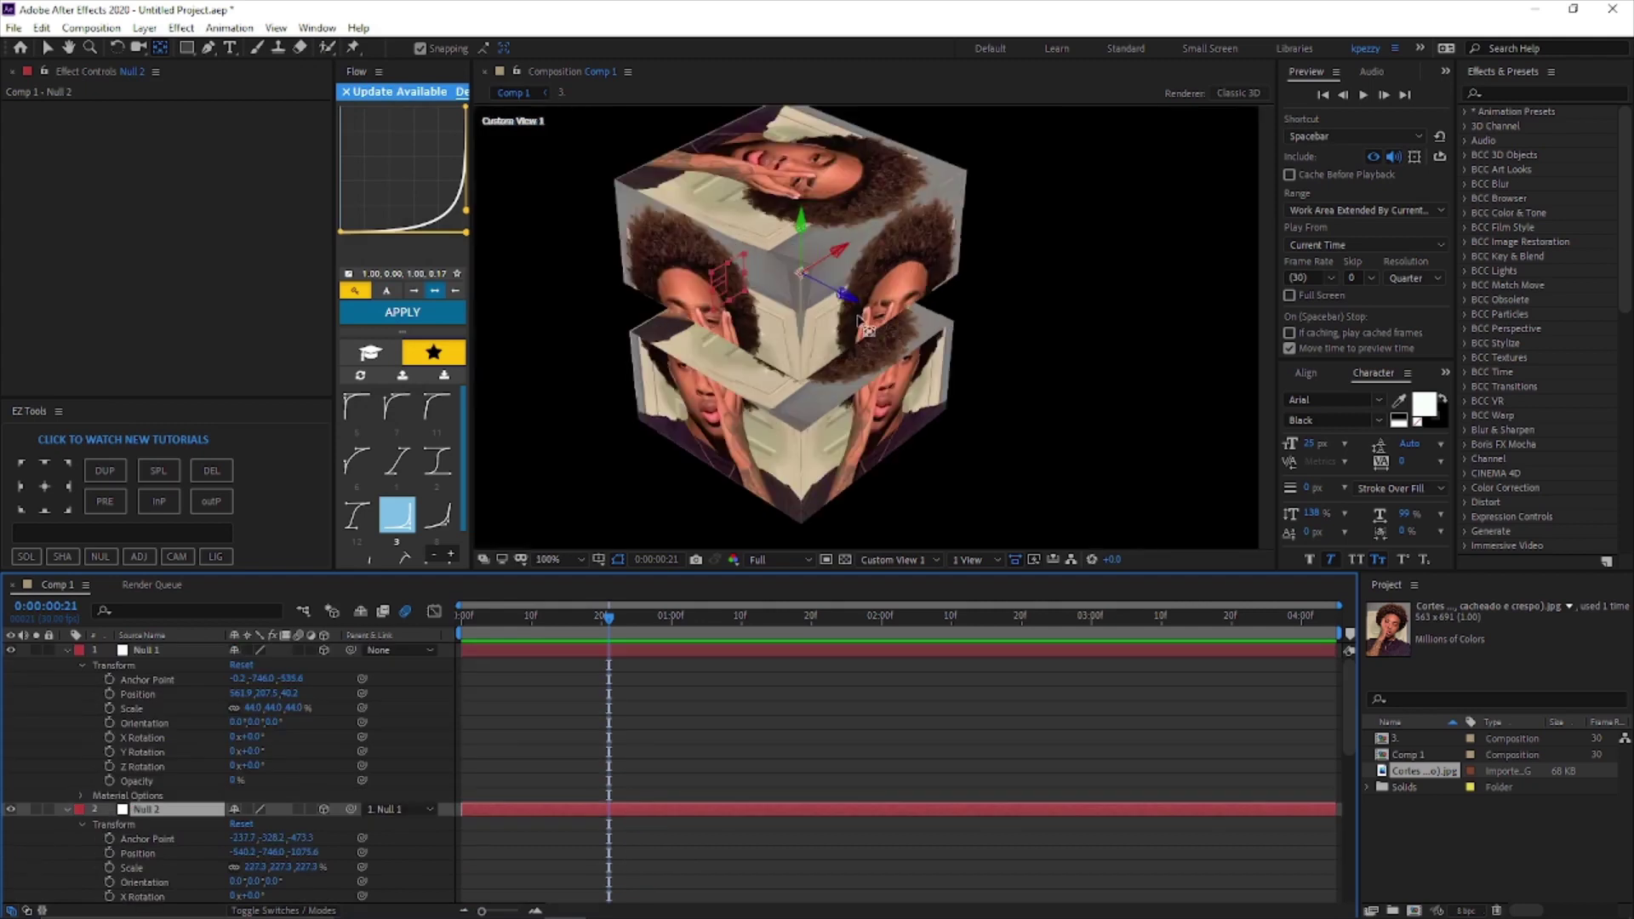
click(799, 272)
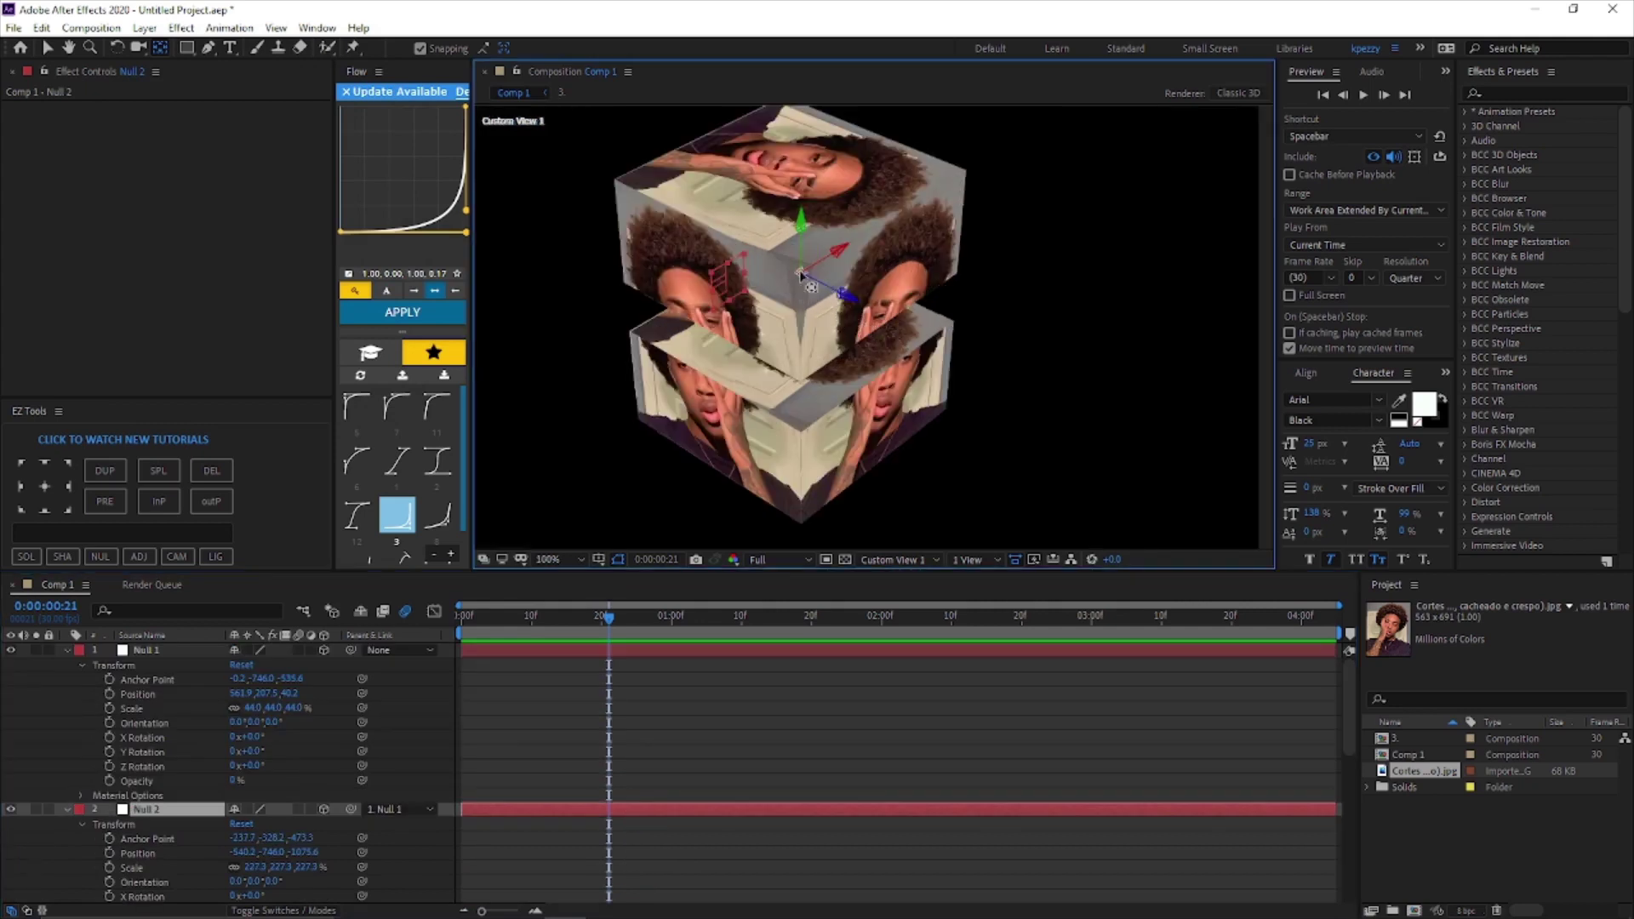
mouse_move(800, 275)
mouse_down()
mouse_move(801, 175)
mouse_move(794, 189)
mouse_up()
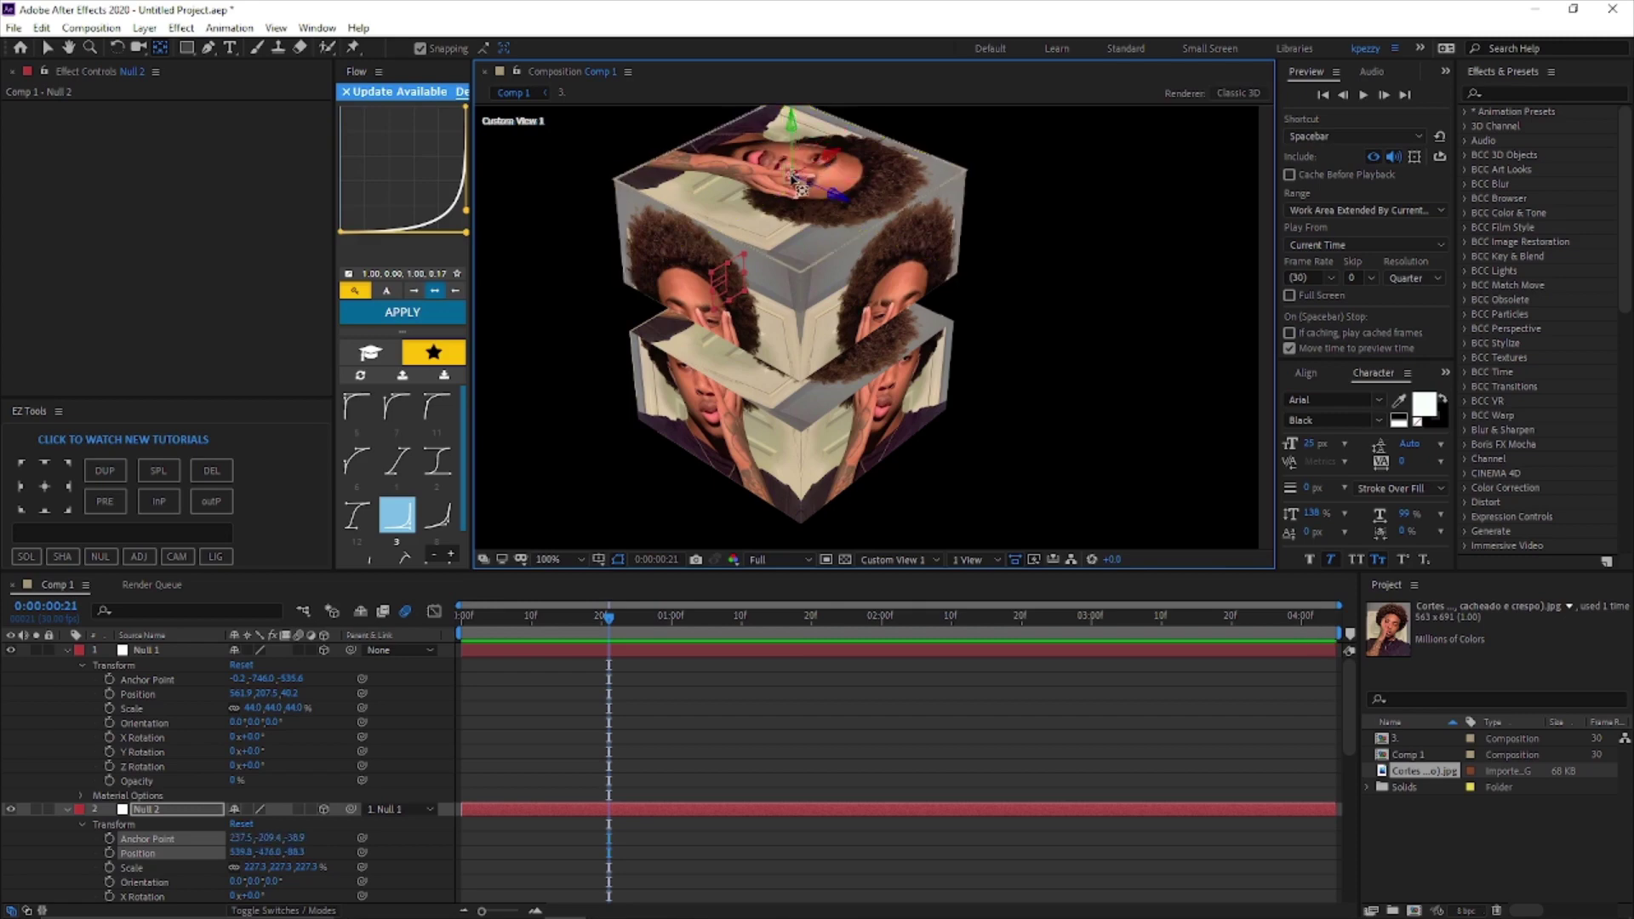
key(comma)
key(comma)
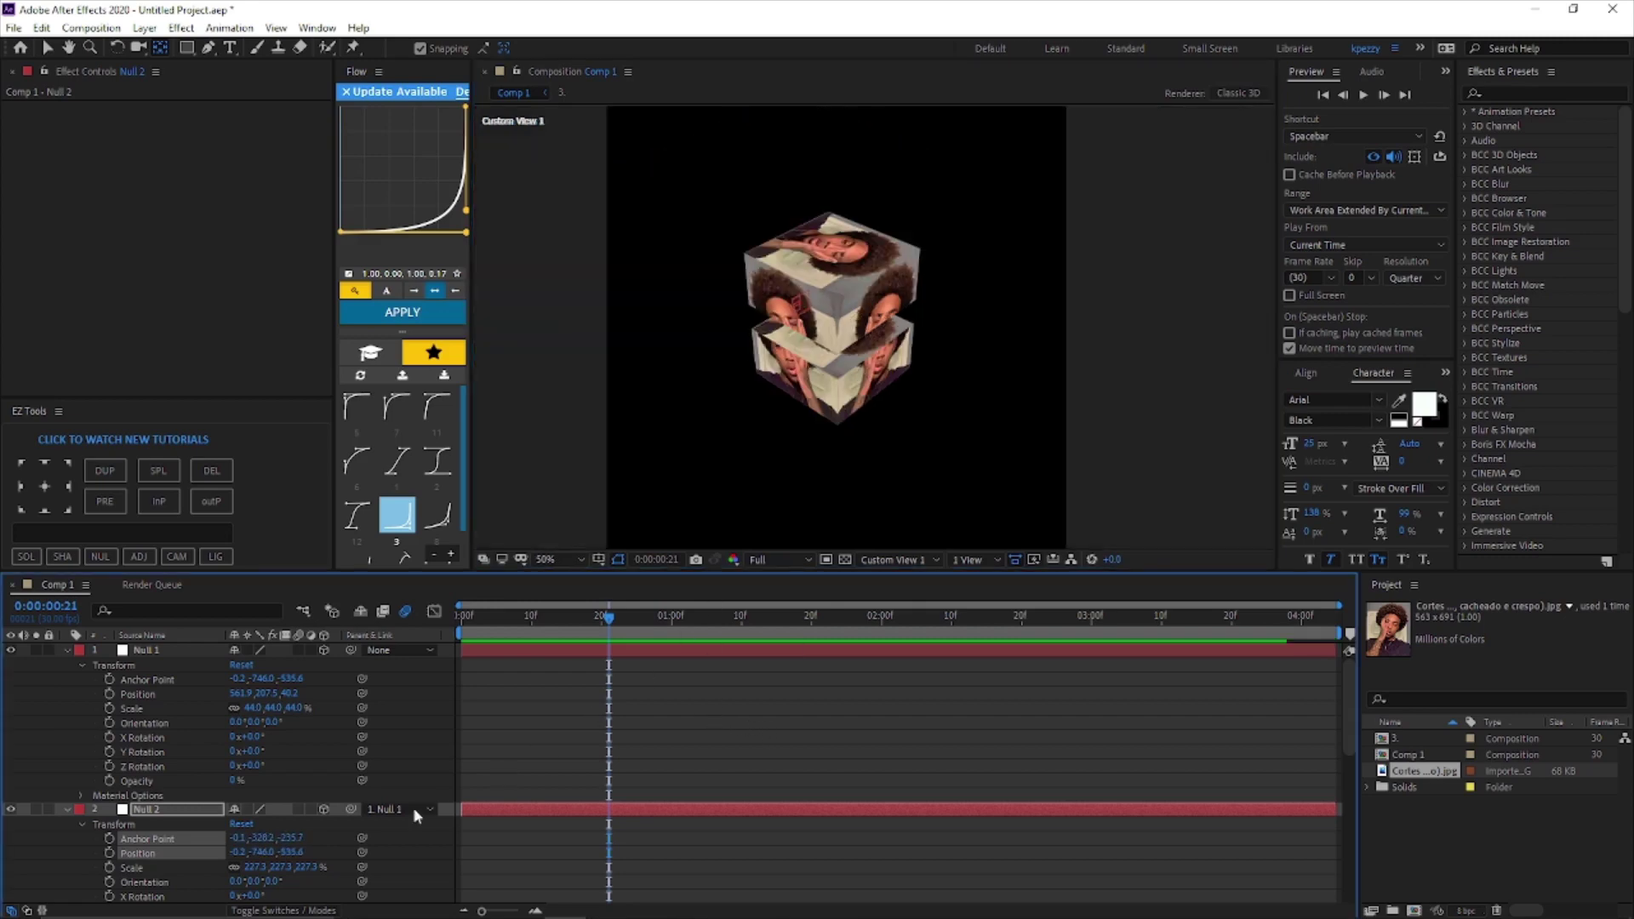
scroll(511, 767, down, 3)
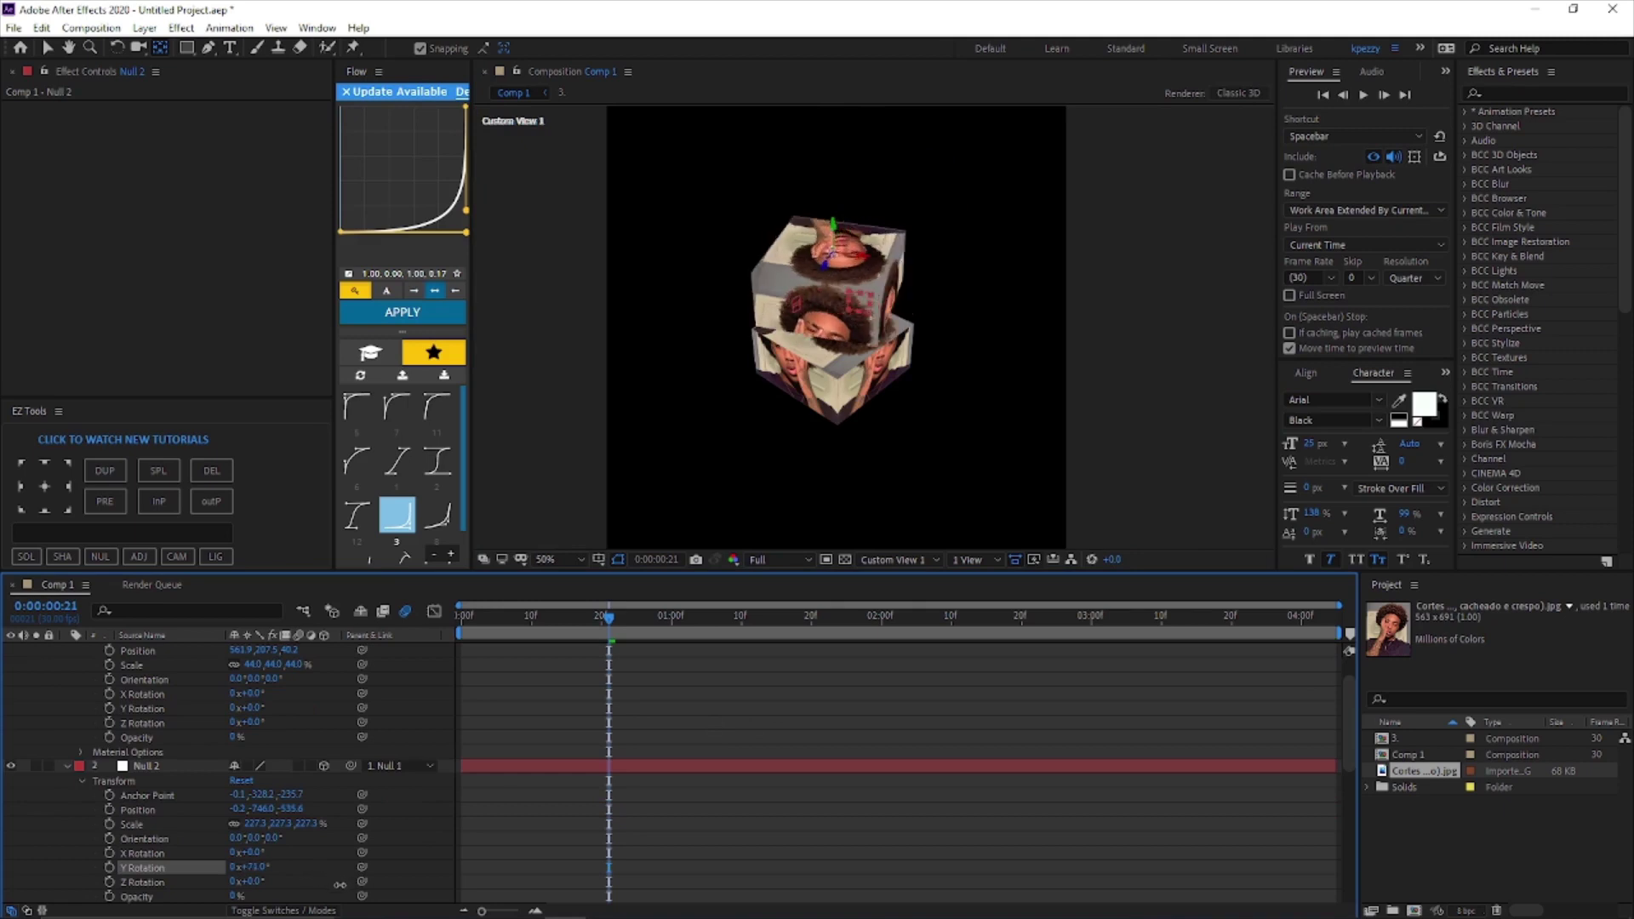
scroll(829, 754, down, 3)
Revert the layer-9 null's anchor to 0,0,-540 and position to 0,650,-540.
click(851, 706)
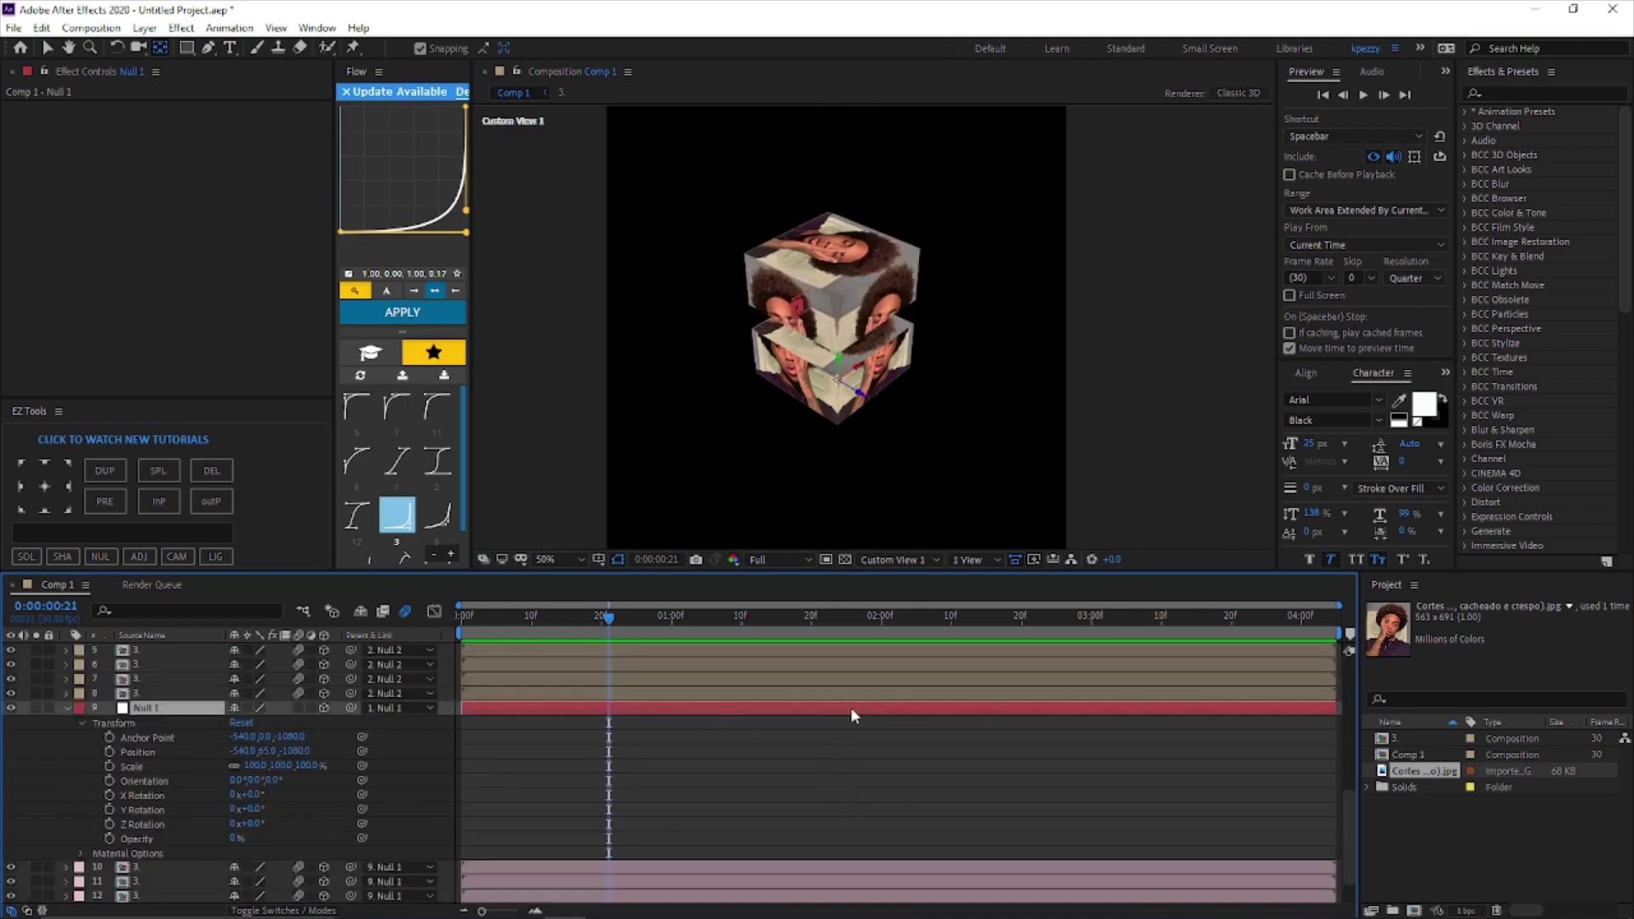
scroll(881, 383, up, 2)
key(ctrl+z)
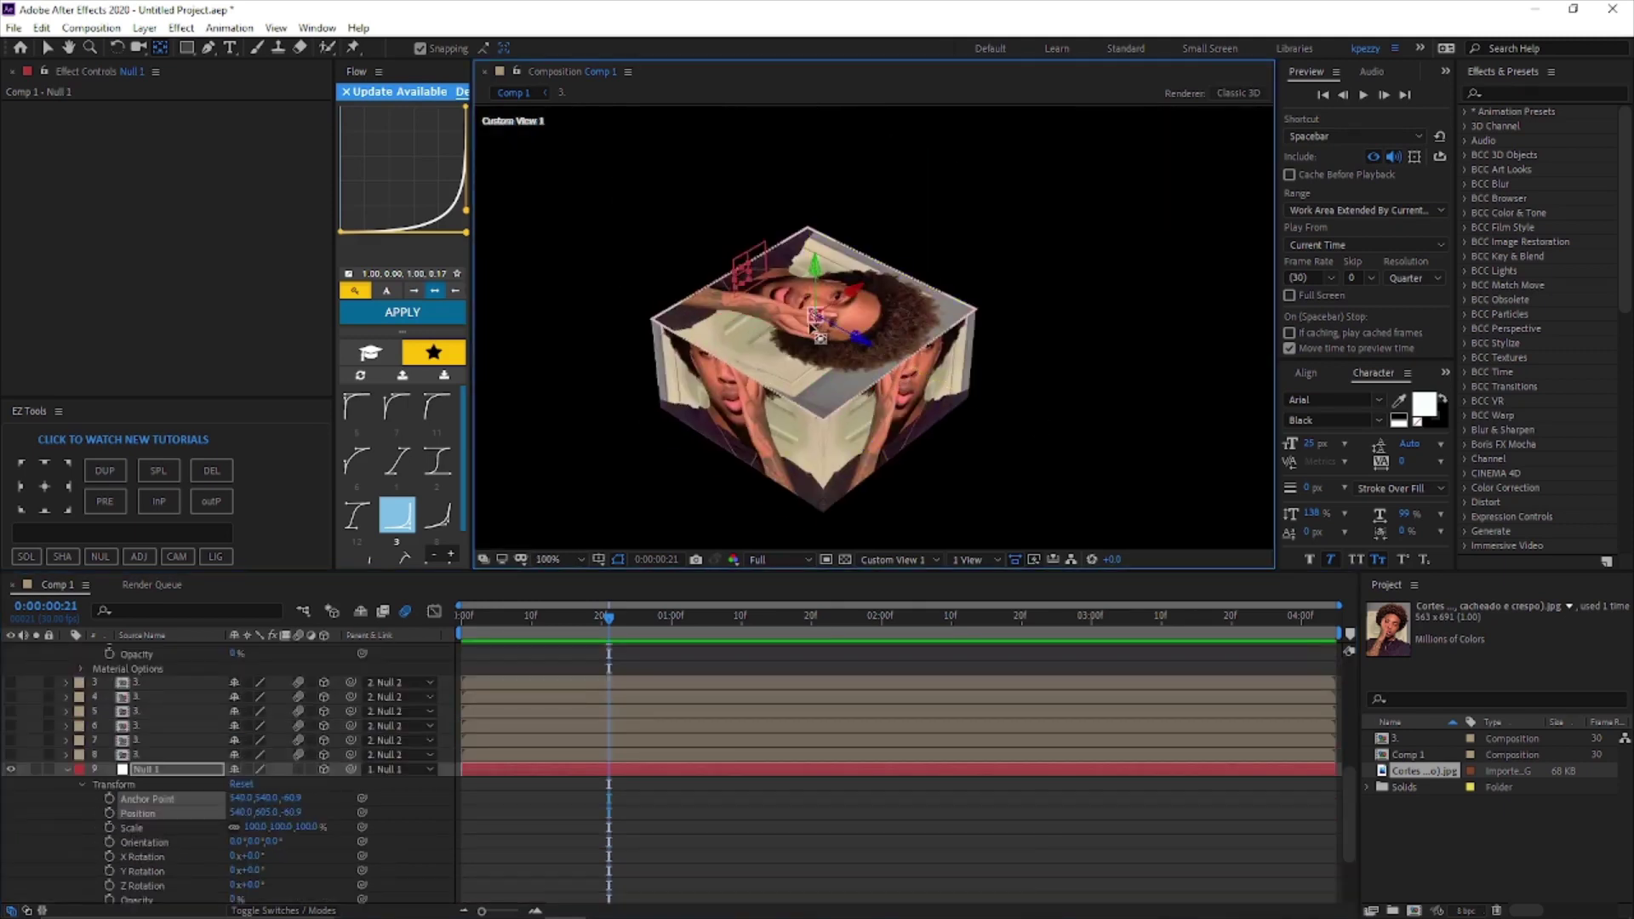
key(ctrl+z)
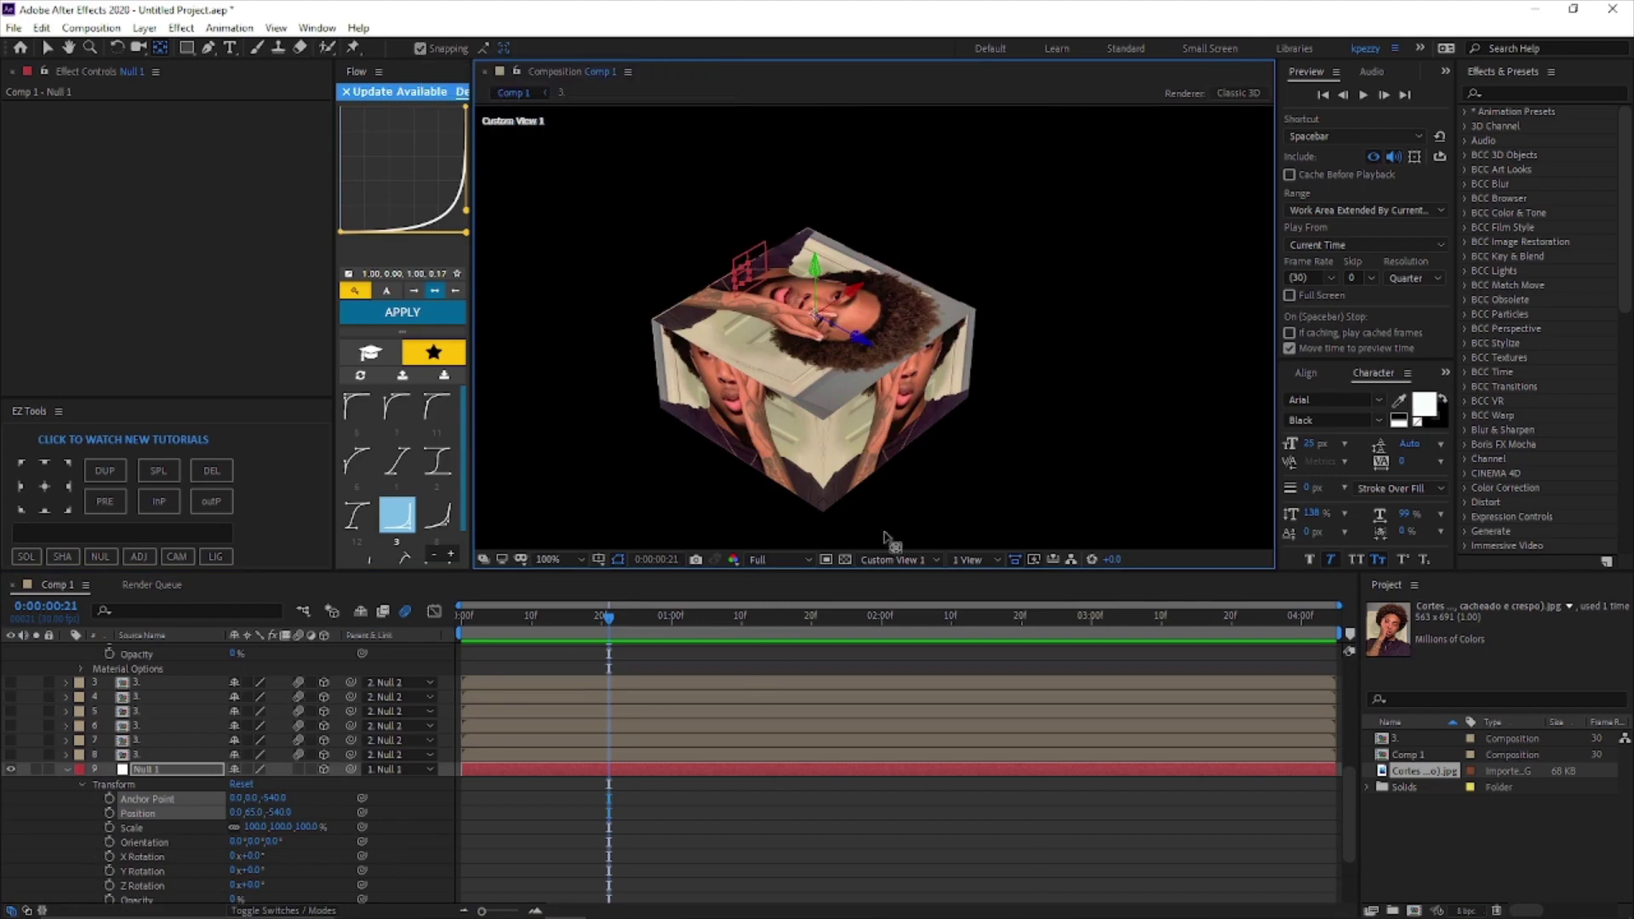
scroll(382, 853, down, 1)
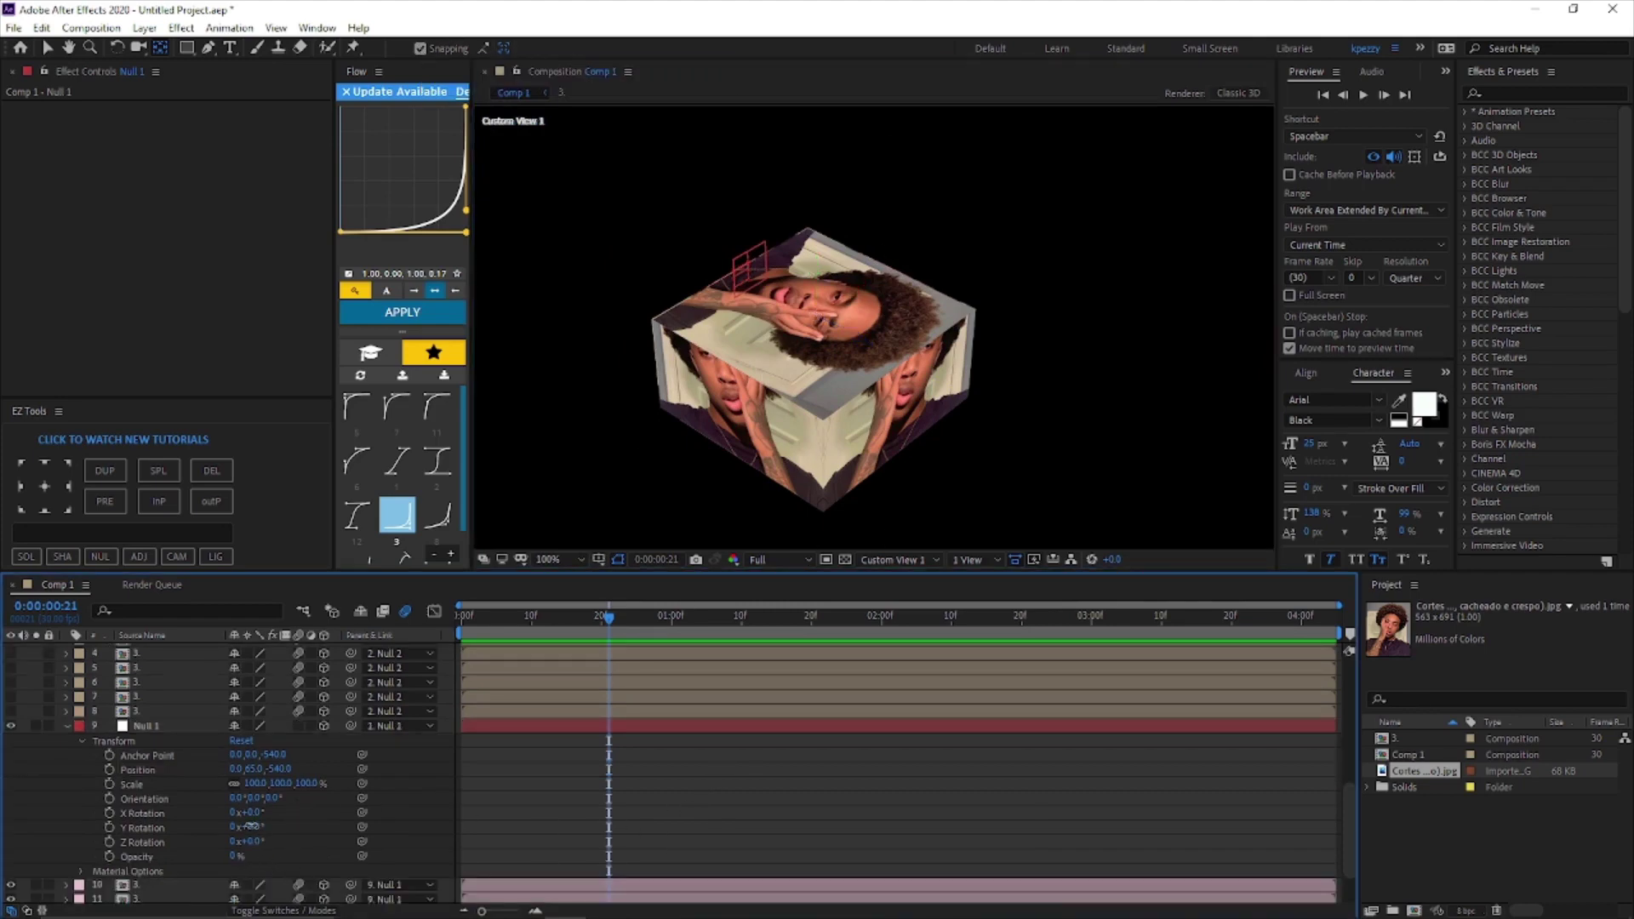
drag(249, 827, 302, 828)
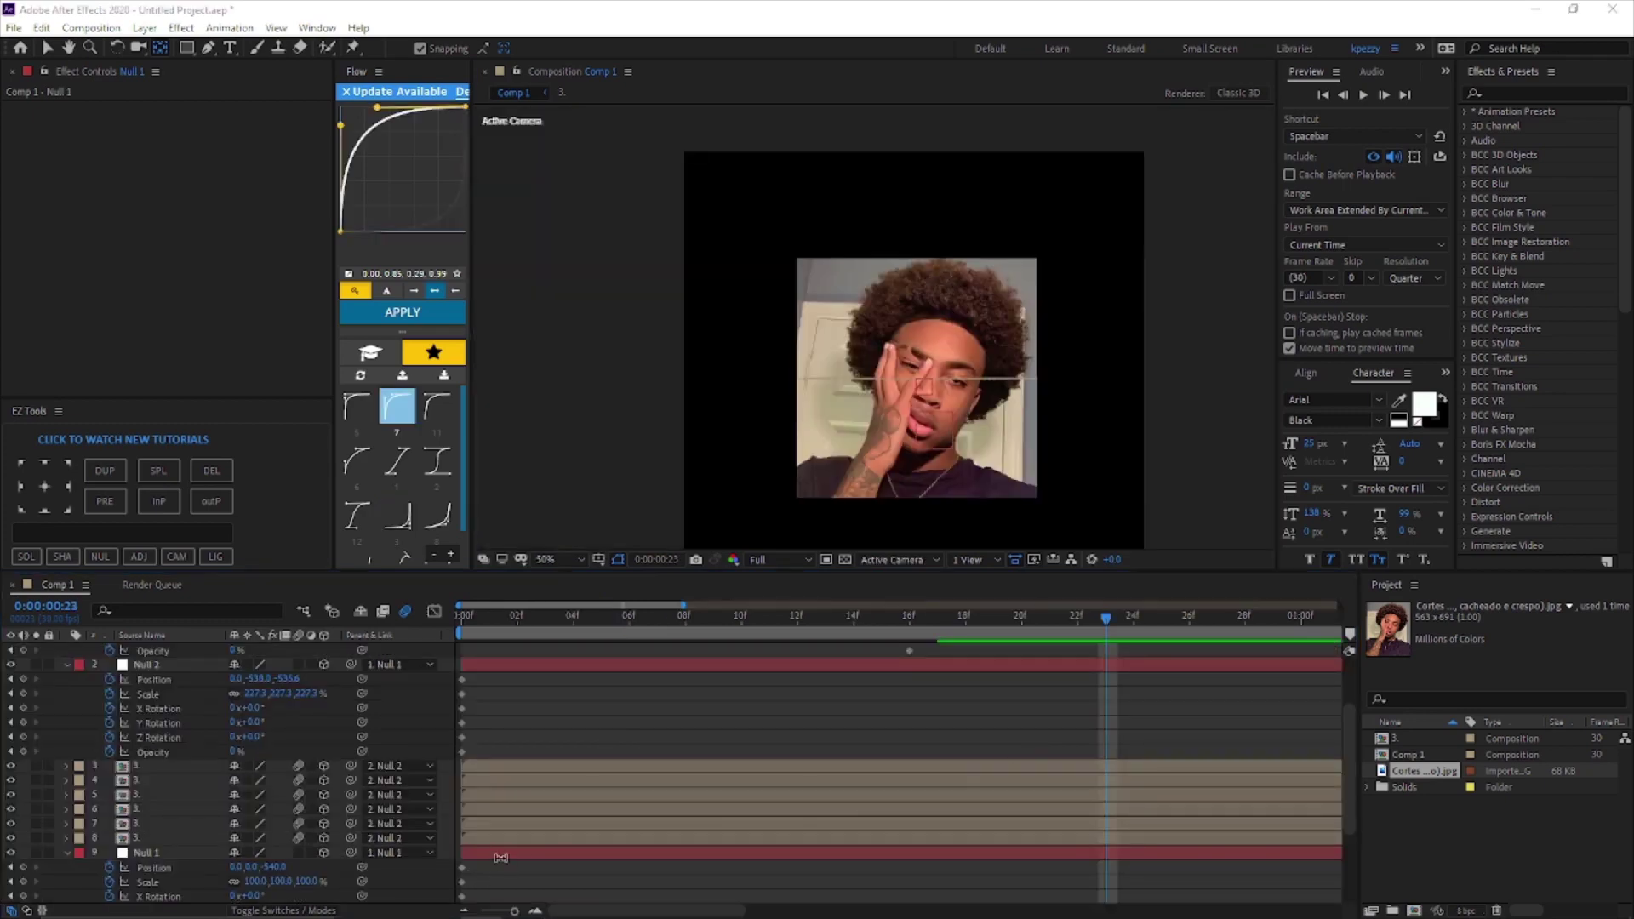
In Custom View 1, move Null 1 onto the cube's top face.
click(510, 664)
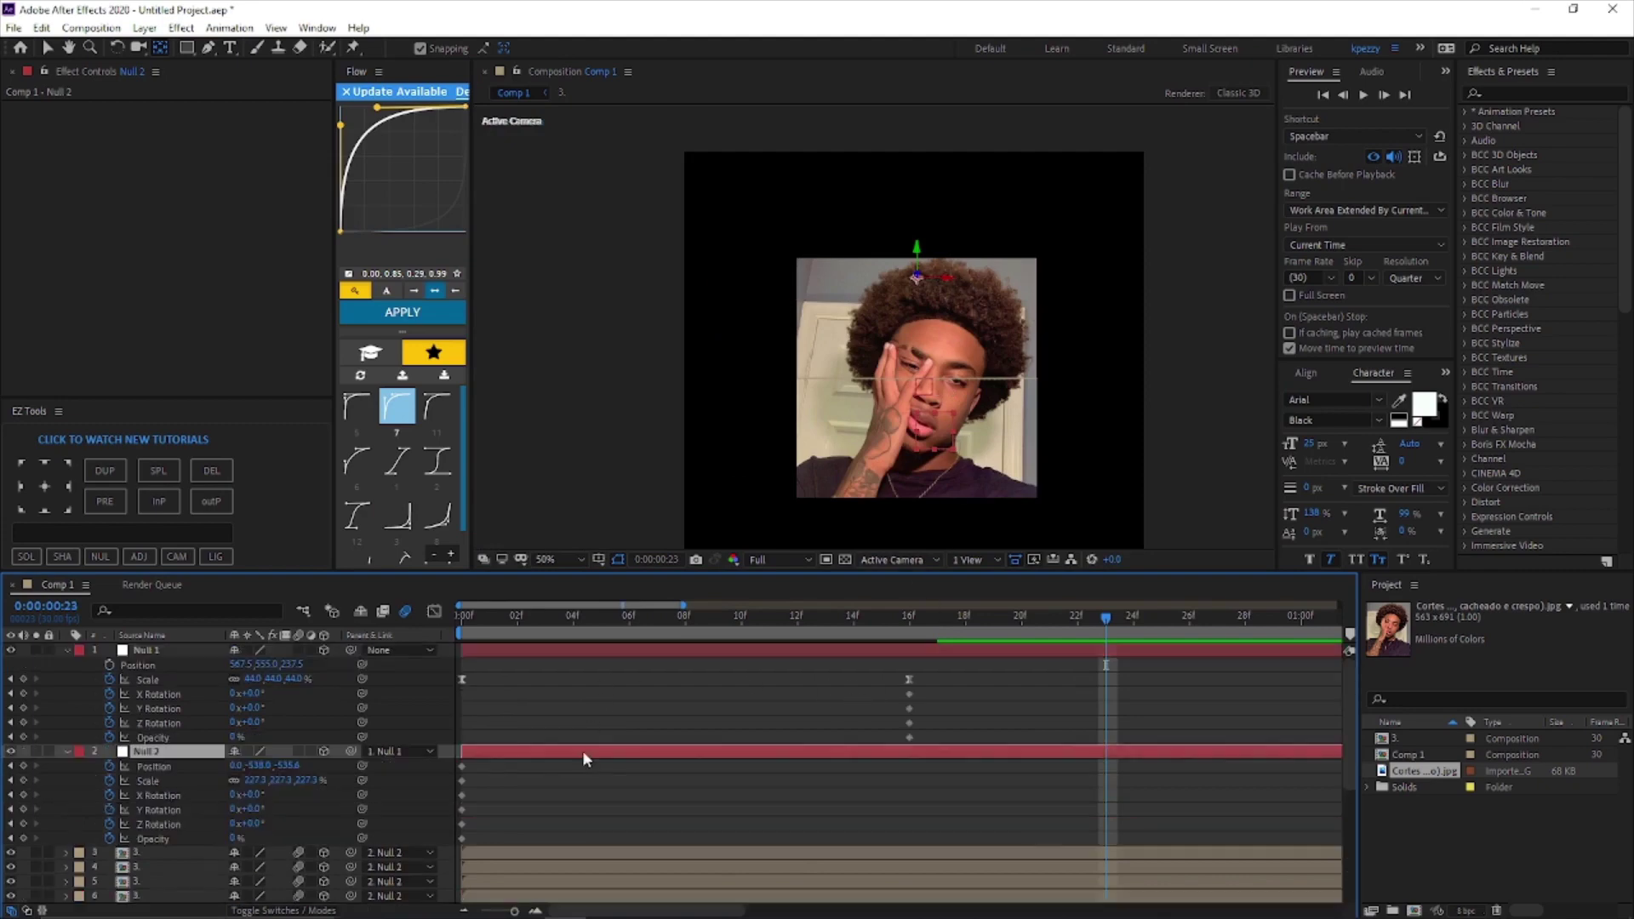
scroll(593, 753, up, 2)
click(556, 651)
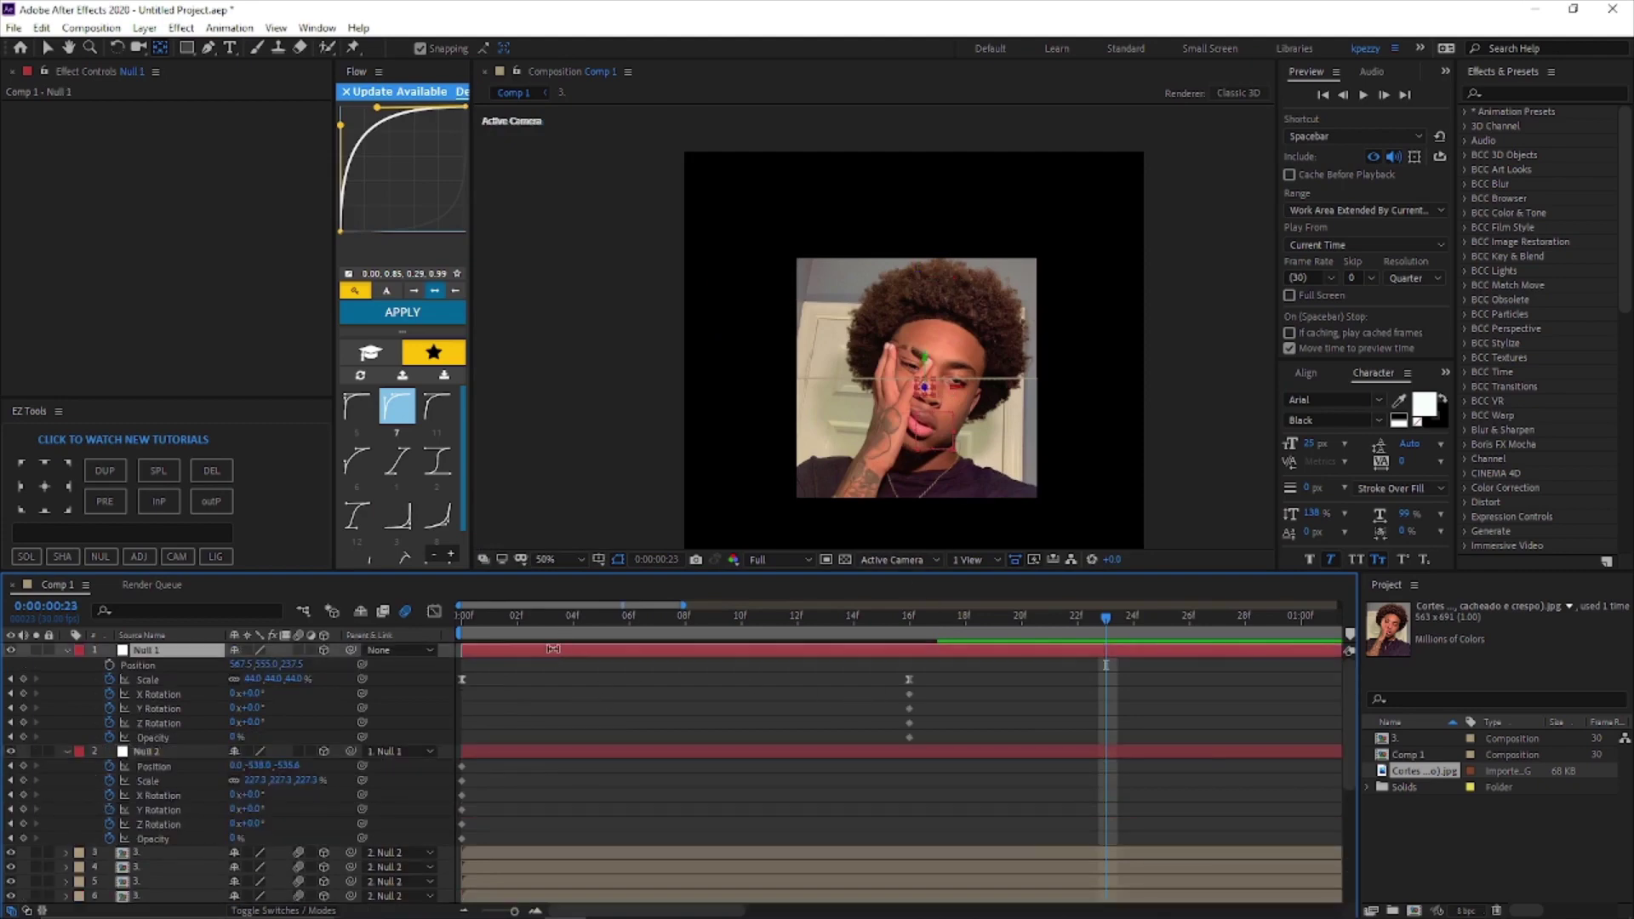
key(F11)
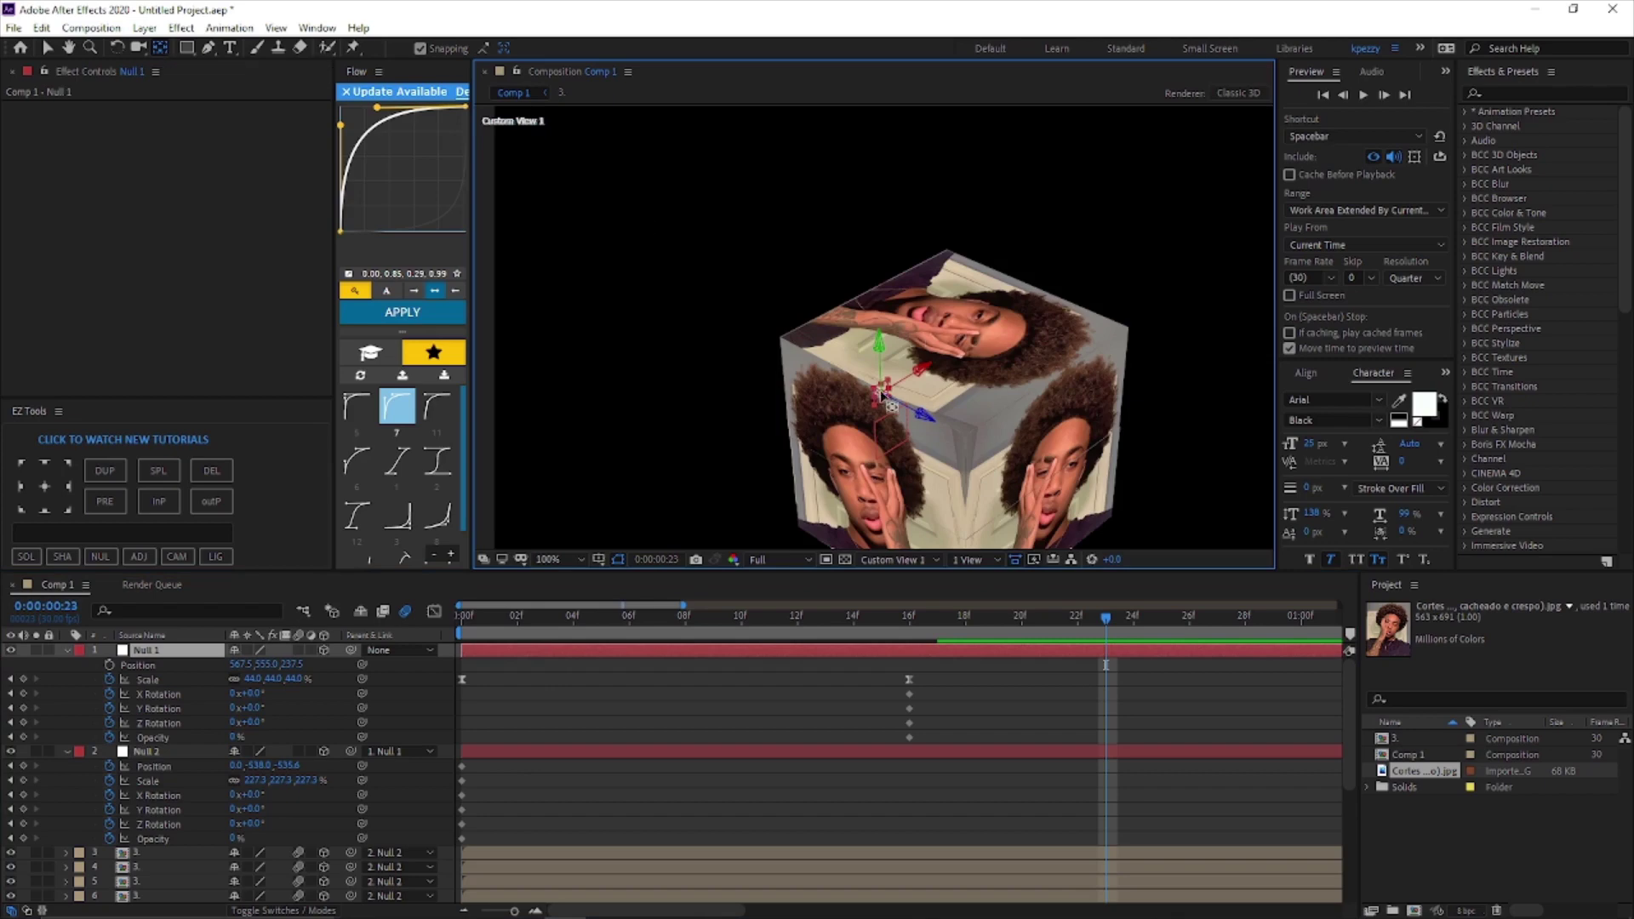
drag(948, 365, 967, 335)
In Active Camera view, move Null 1 lower and tilt it to about 38° on X.
click(889, 560)
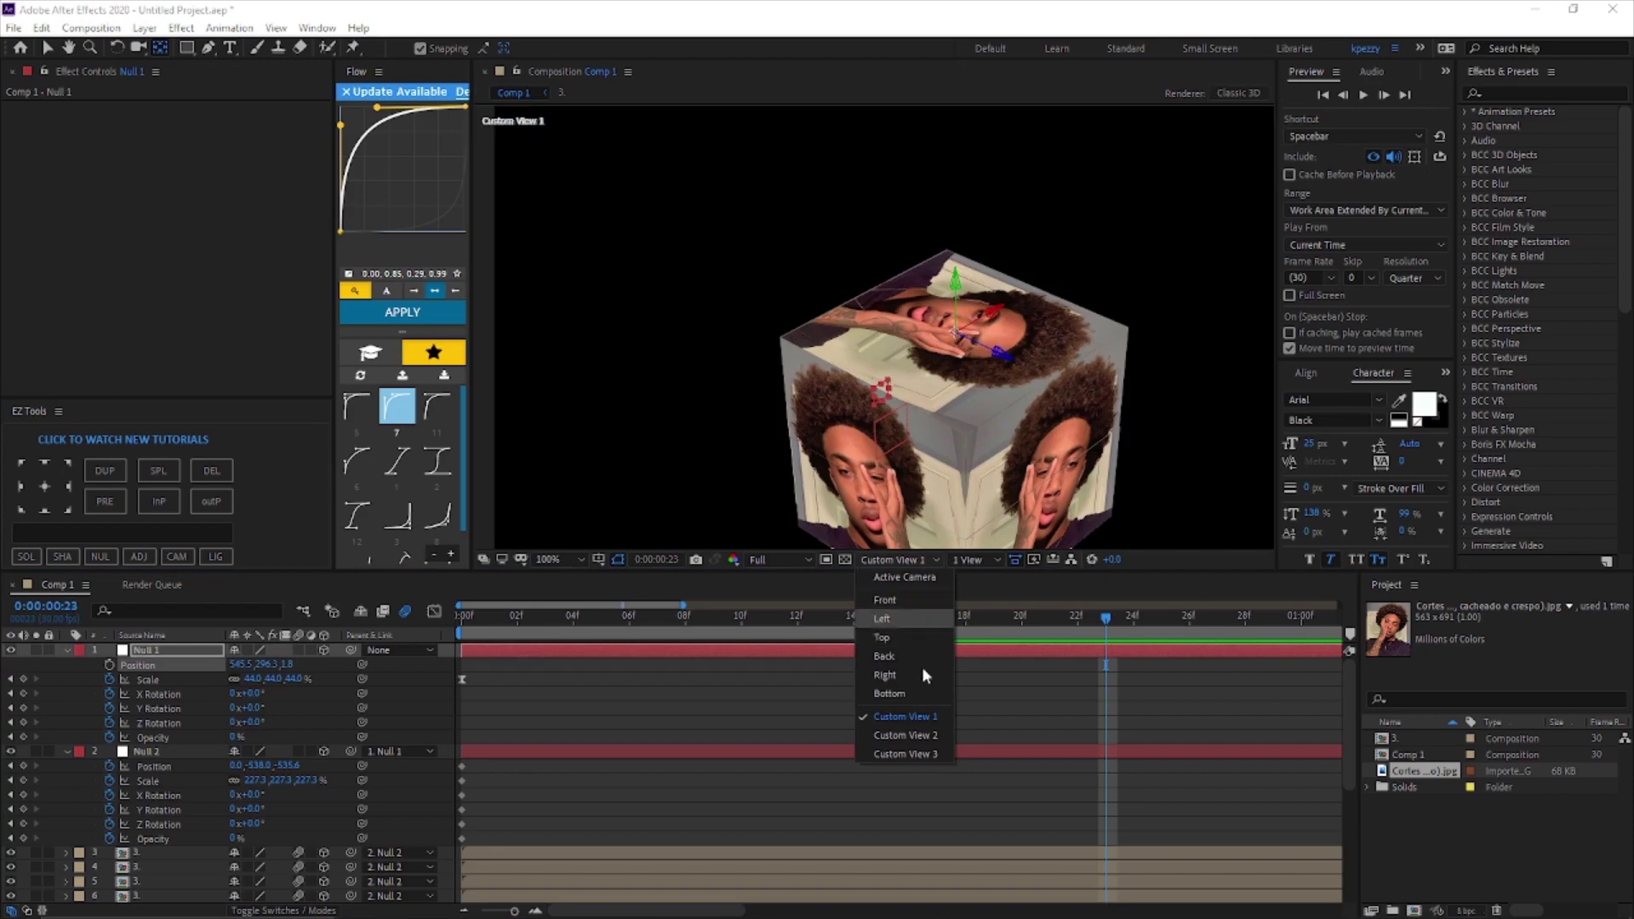
click(905, 577)
scroll(911, 265, down, 2)
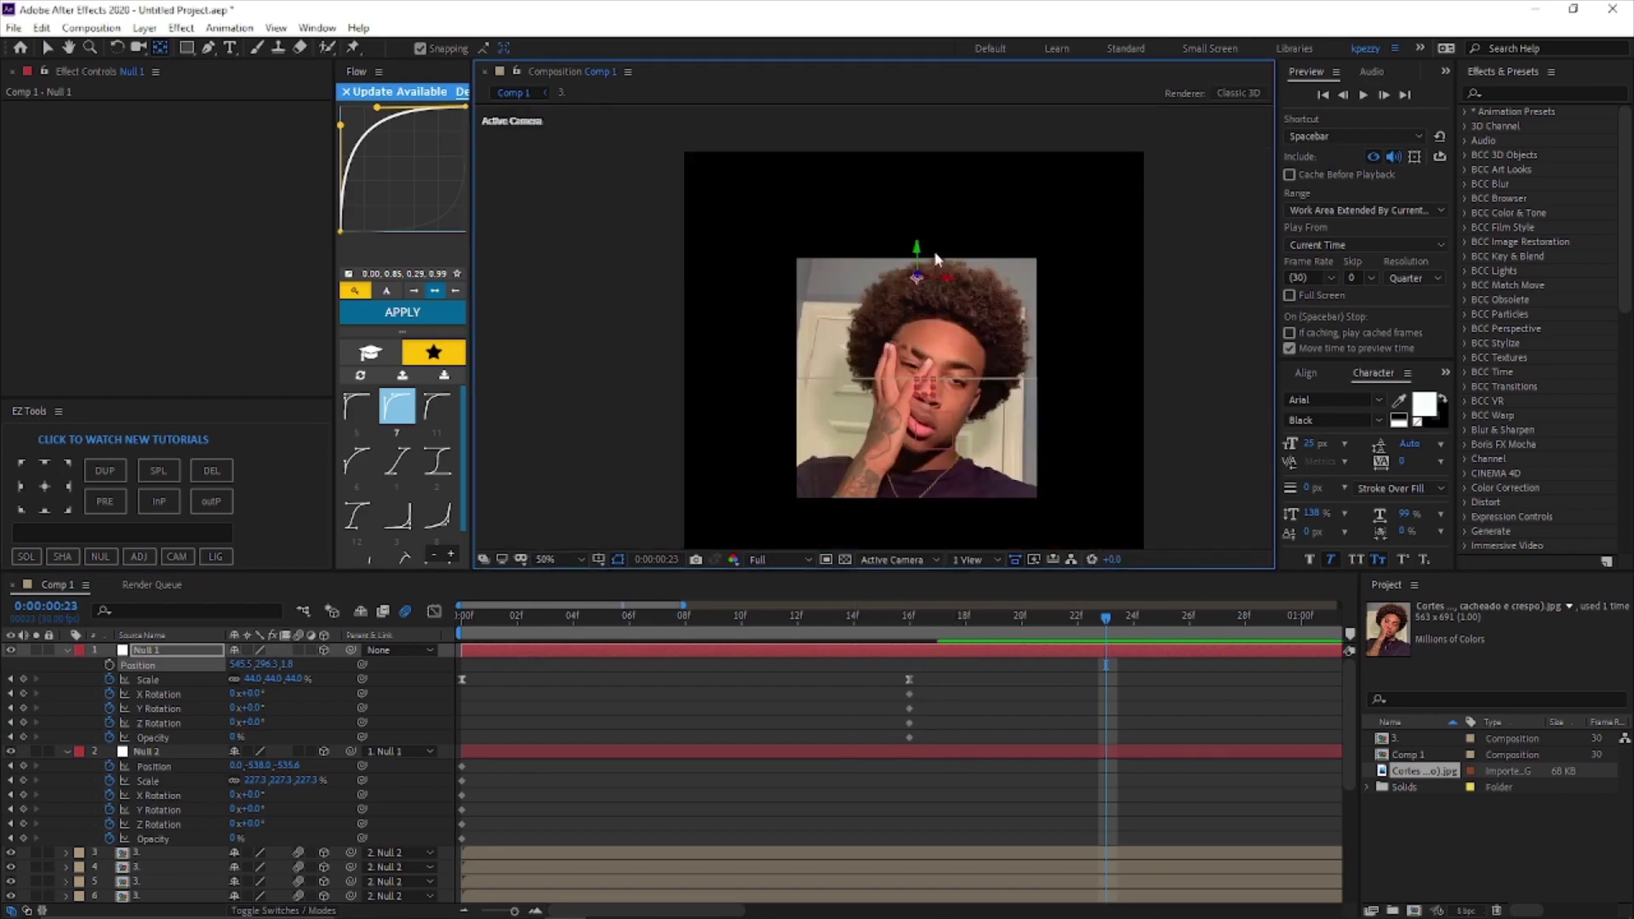
drag(911, 264, 915, 374)
drag(245, 693, 343, 697)
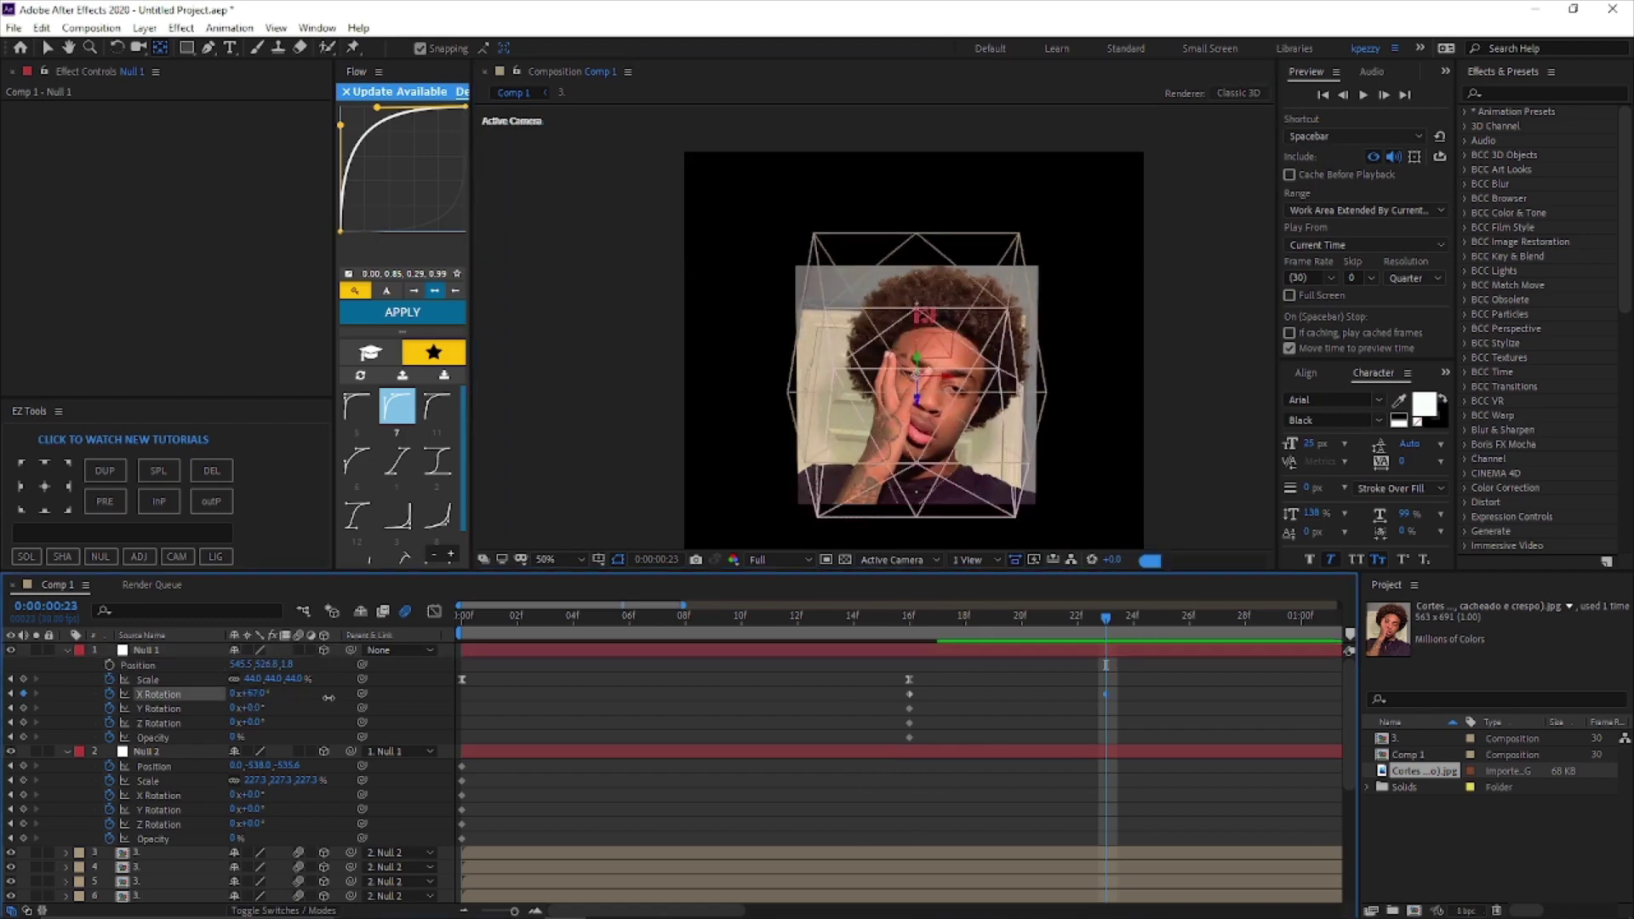